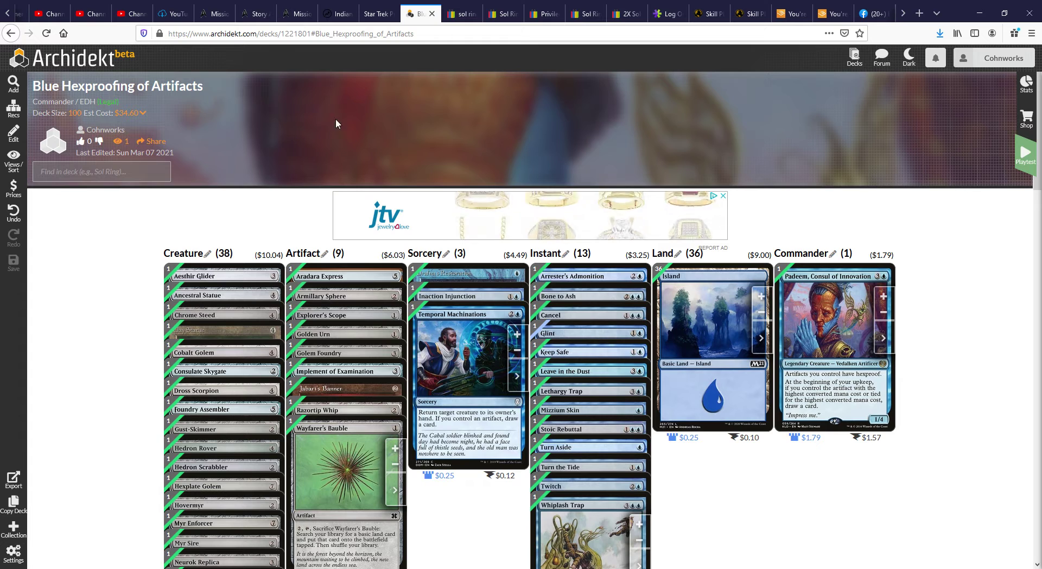
# Step: Look over the Blue Hexproofing of Artifacts deck's card categories and check its estimated cost without basic lands
pyautogui.scroll(-3, 301, 173)
pyautogui.scroll(3, 309, 209)
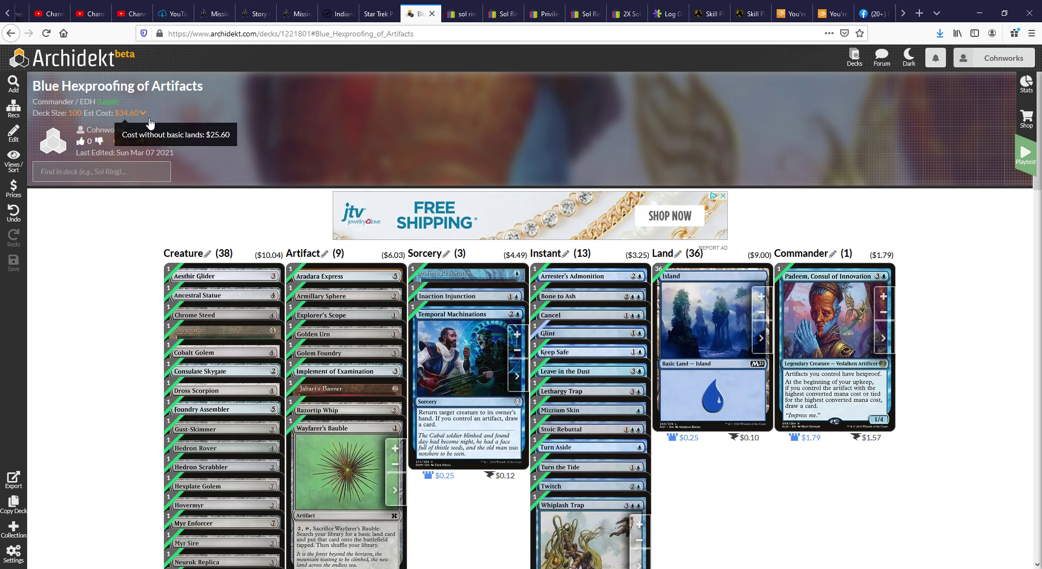
pyautogui.moveTo(132, 122)
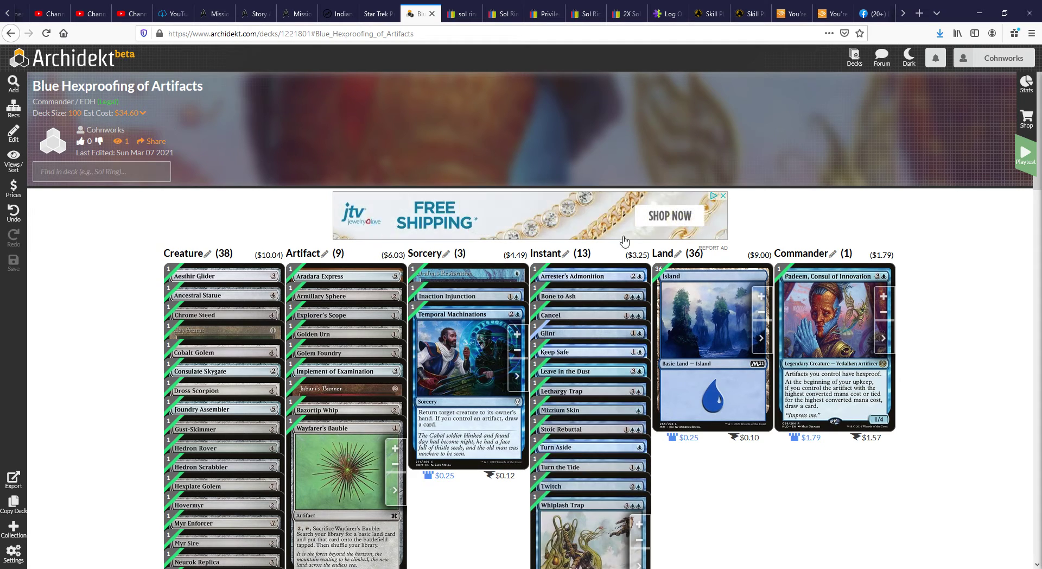
pyautogui.moveTo(644, 269)
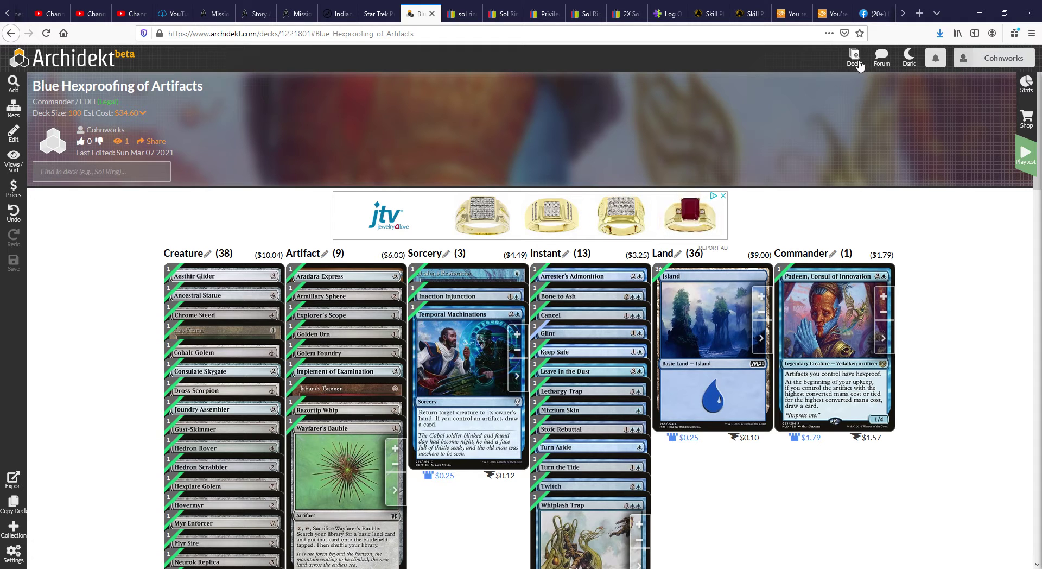
# Step: Open the account's card collection and look through its list of paper cards
pyautogui.click(971, 65)
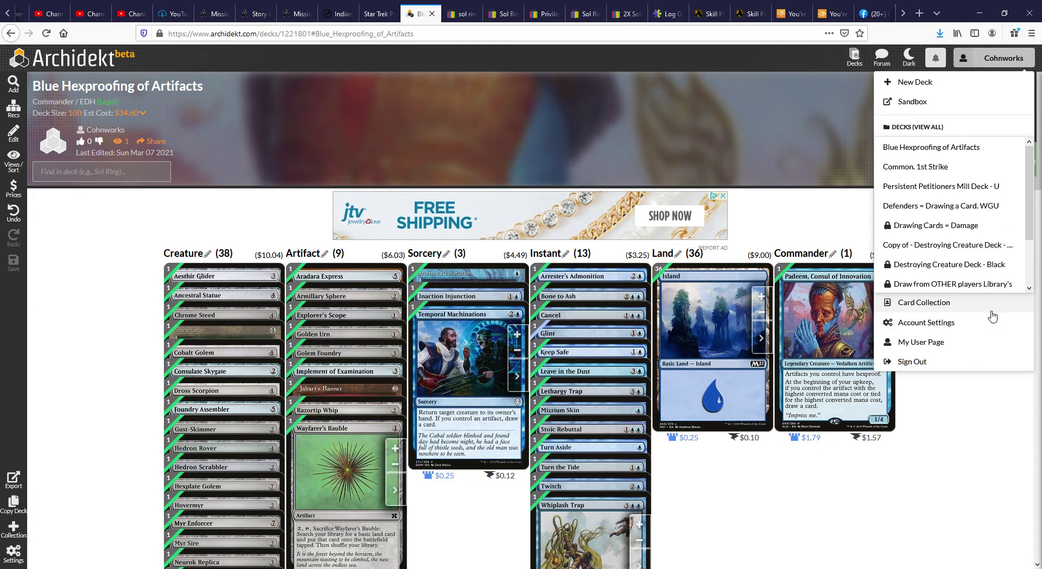
pyautogui.click(921, 305)
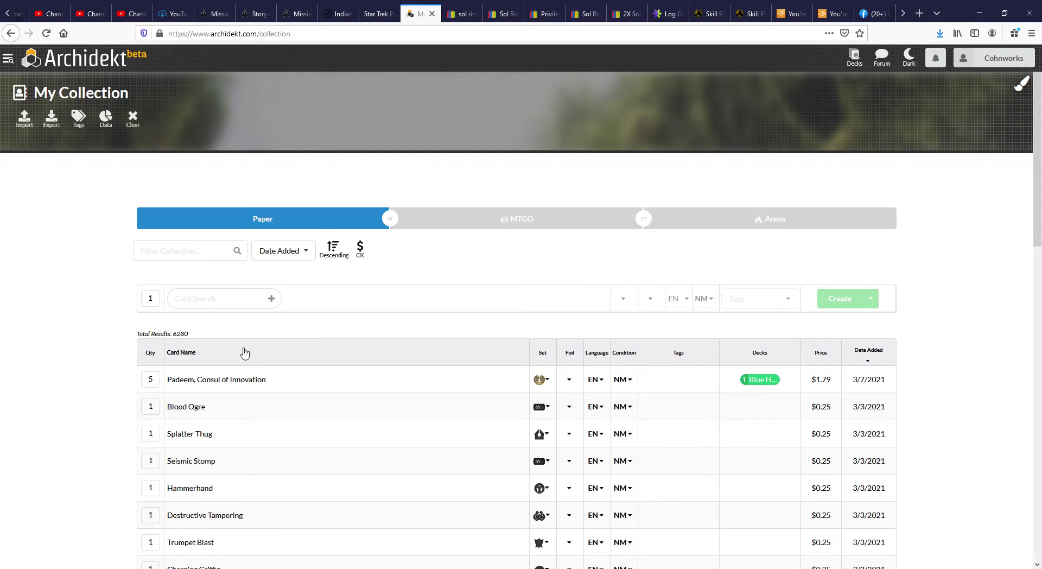
pyautogui.scroll(-2, 241, 352)
pyautogui.scroll(2, 239, 353)
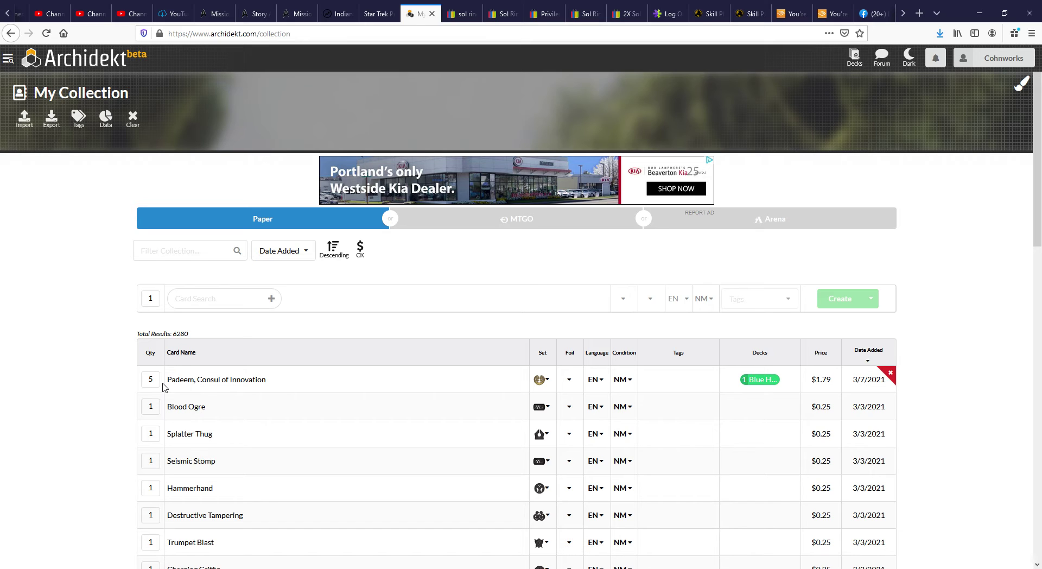
# Step: Filter the card collection to show only the card named Cancel
pyautogui.click(165, 252)
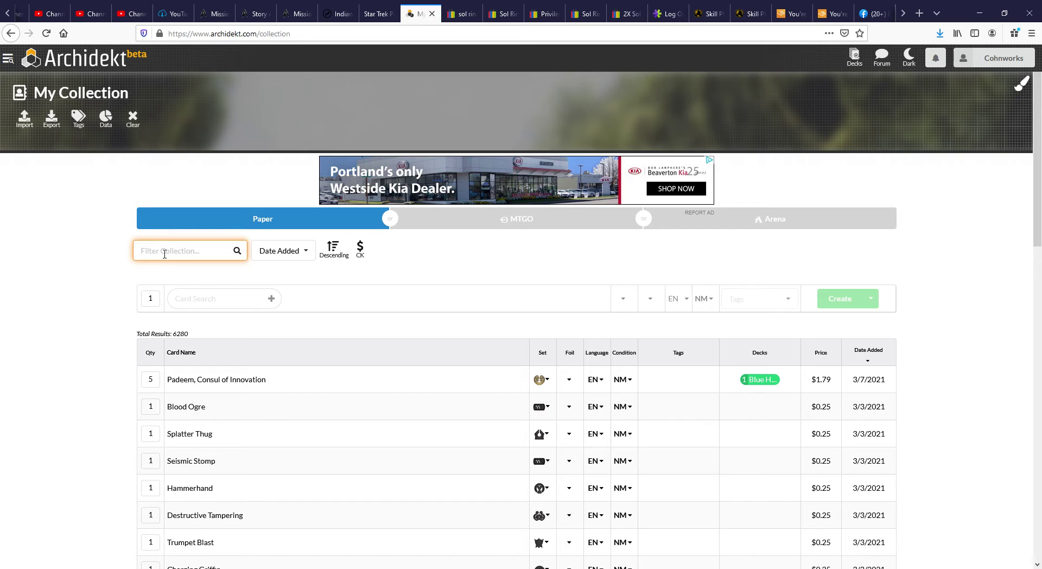
pyautogui.write('Cancel')
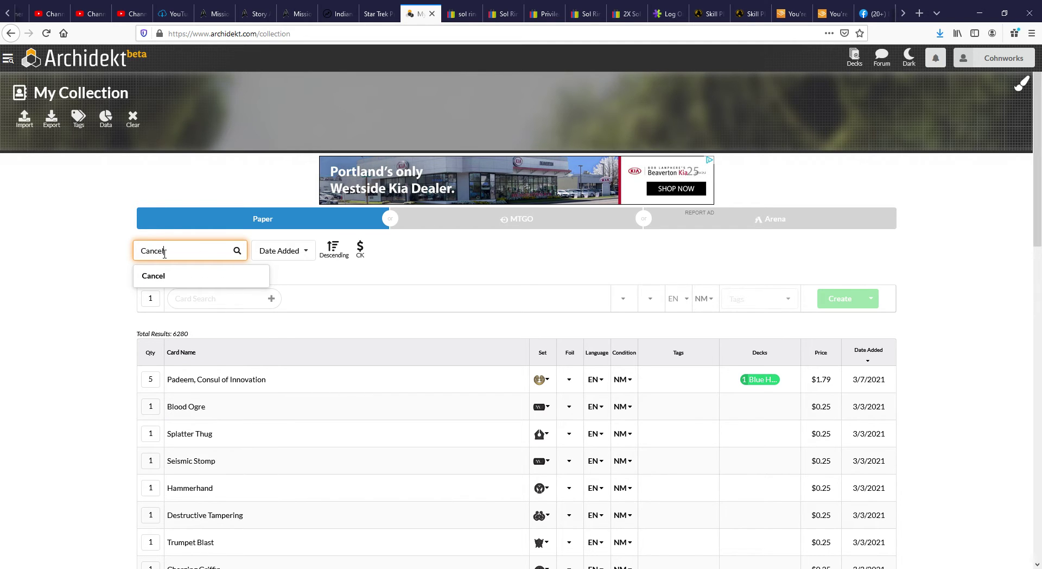
pyautogui.click(152, 280)
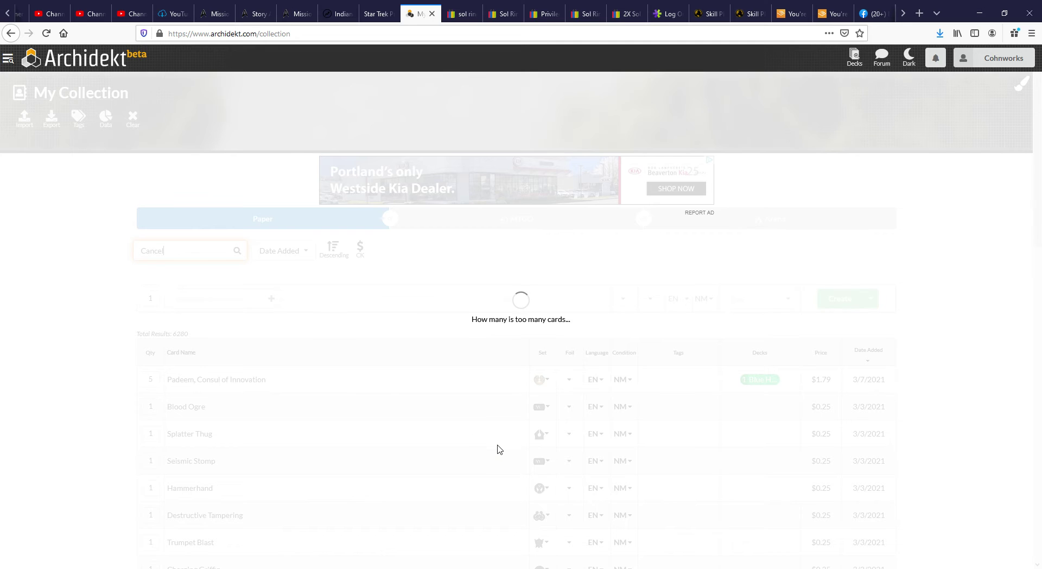
pyautogui.scroll(-3, 353, 386)
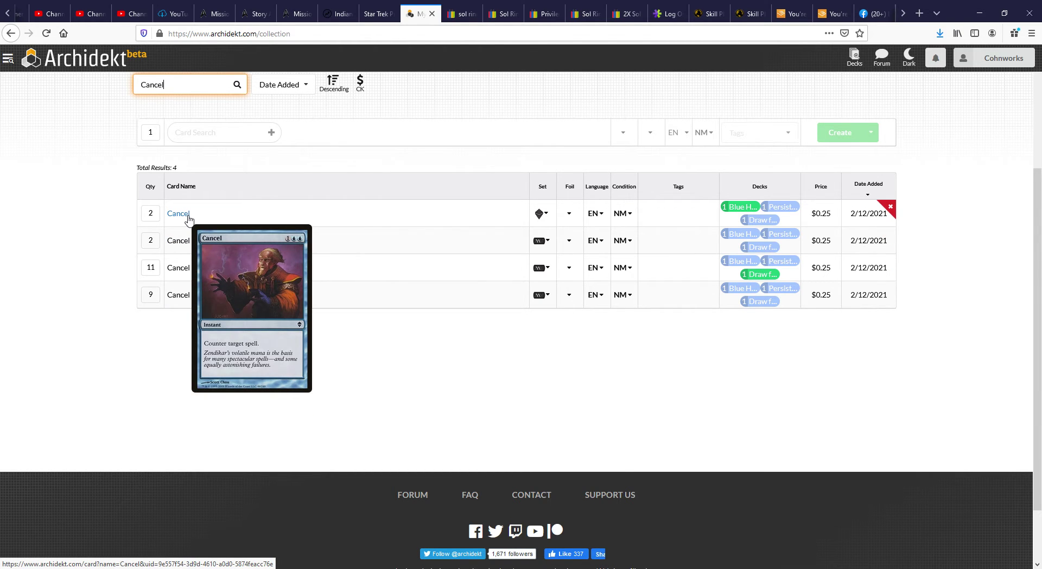
# Step: Examine the set, foil and language choices and the deck assignments of the Zendikar copy of Cancel, leaving them as they are
pyautogui.click(555, 218)
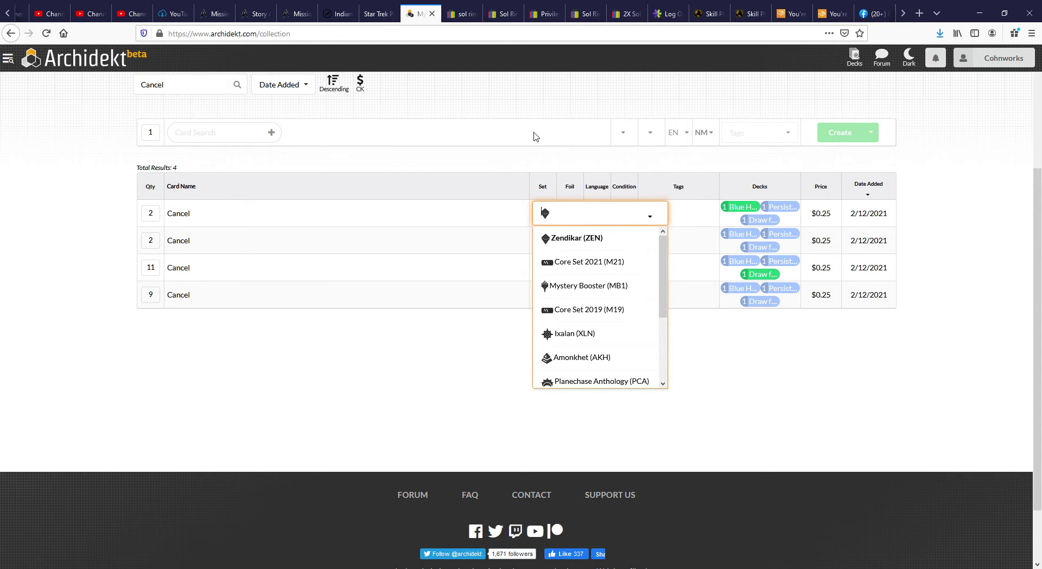
pyautogui.click(532, 166)
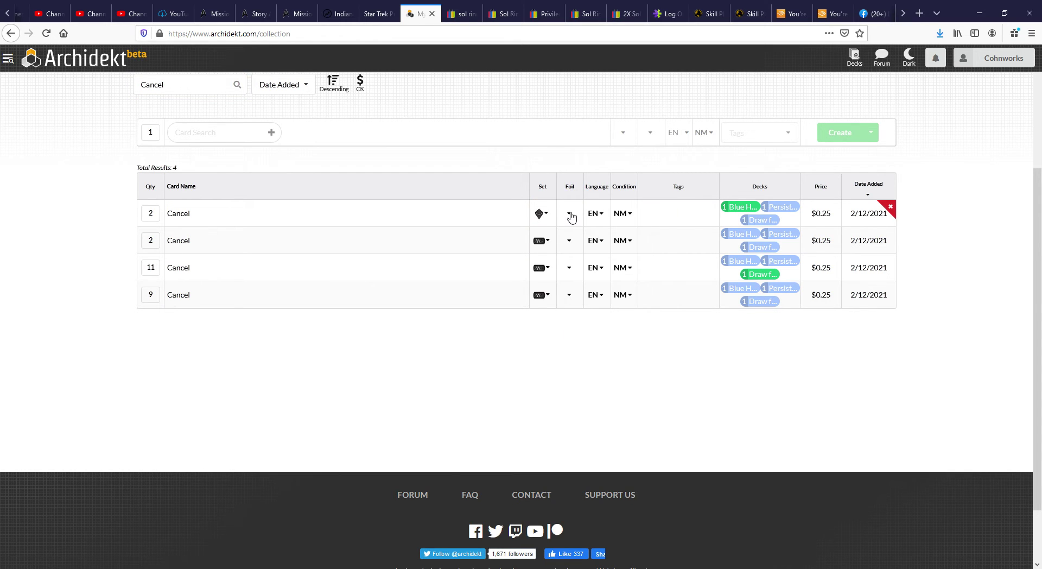
pyautogui.click(570, 215)
pyautogui.click(580, 168)
pyautogui.click(602, 216)
pyautogui.click(588, 157)
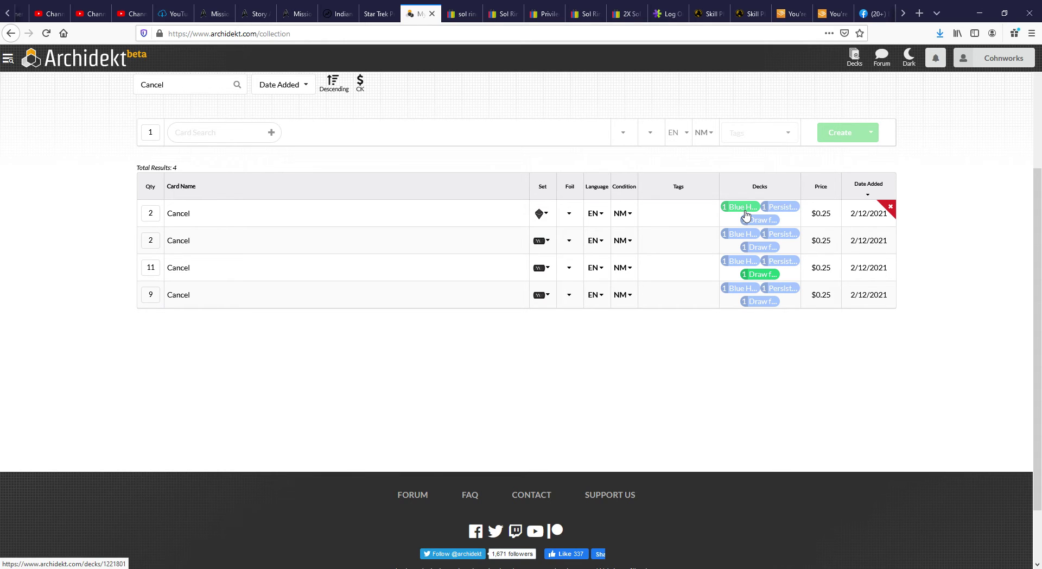
pyautogui.click(771, 227)
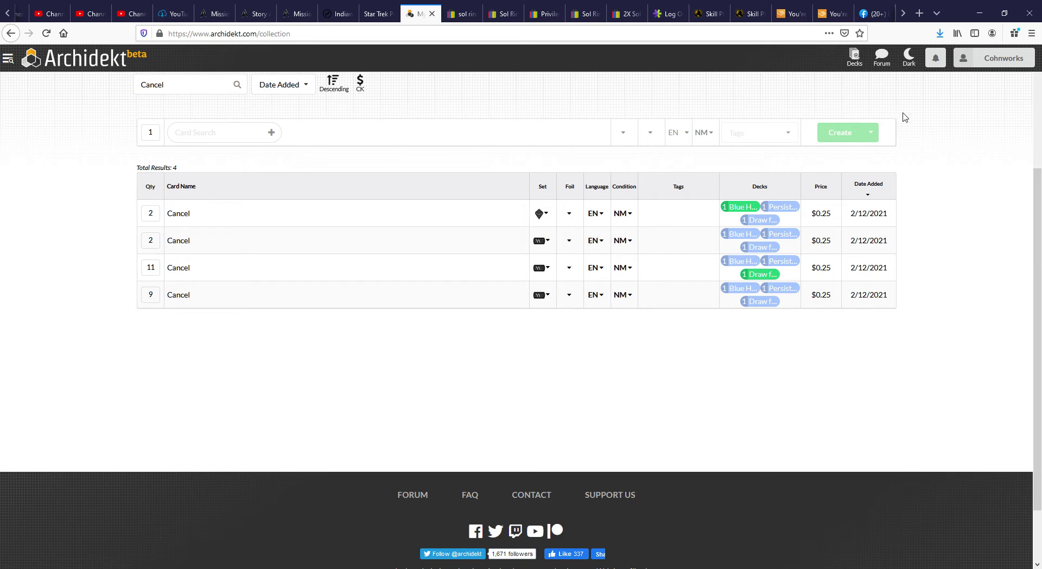
# Step: View the personal deck folder, and browse the site's listing of all decks
pyautogui.moveTo(854, 65)
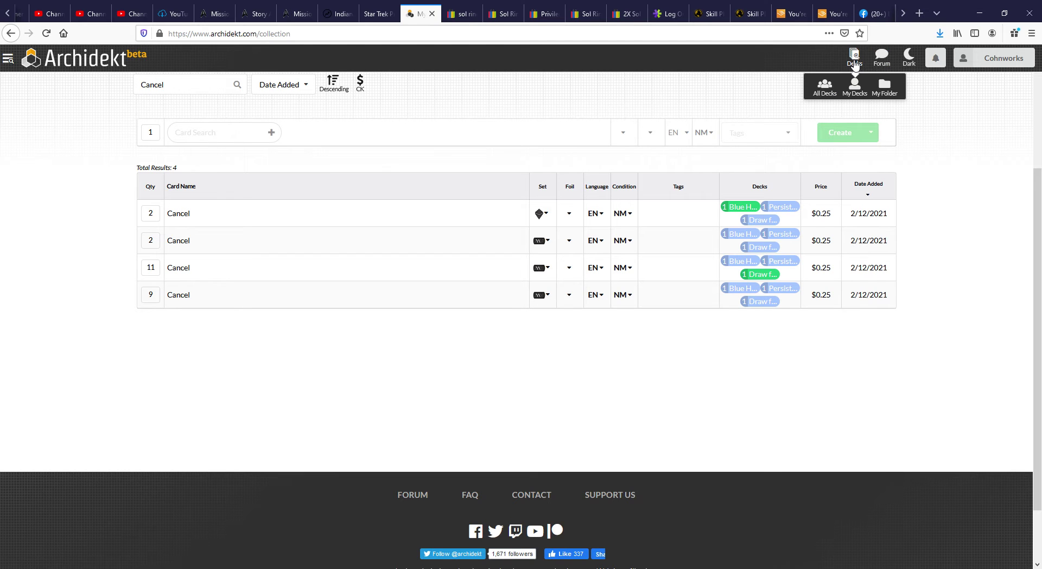
pyautogui.click(887, 90)
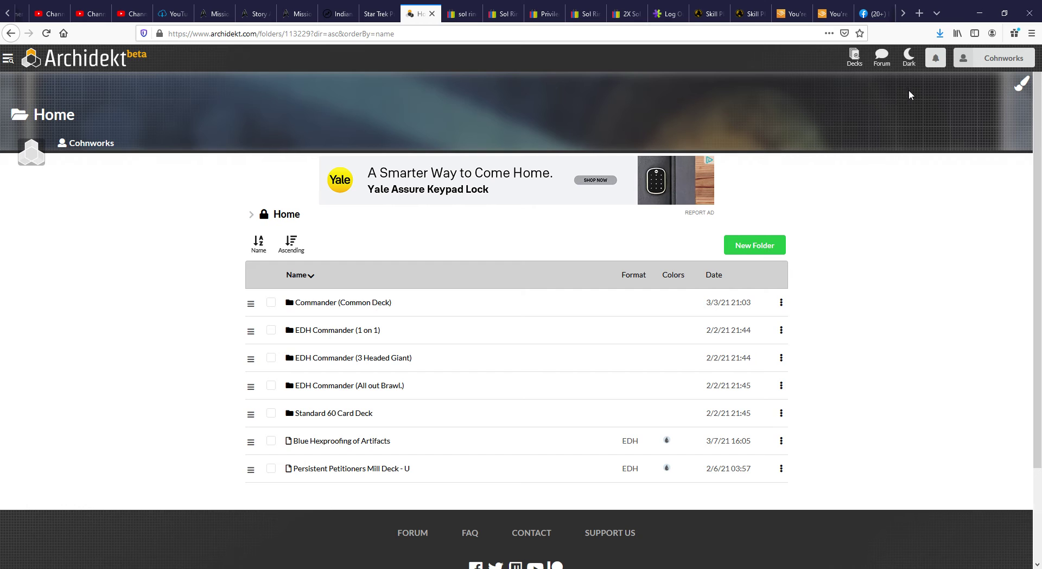
pyautogui.moveTo(854, 60)
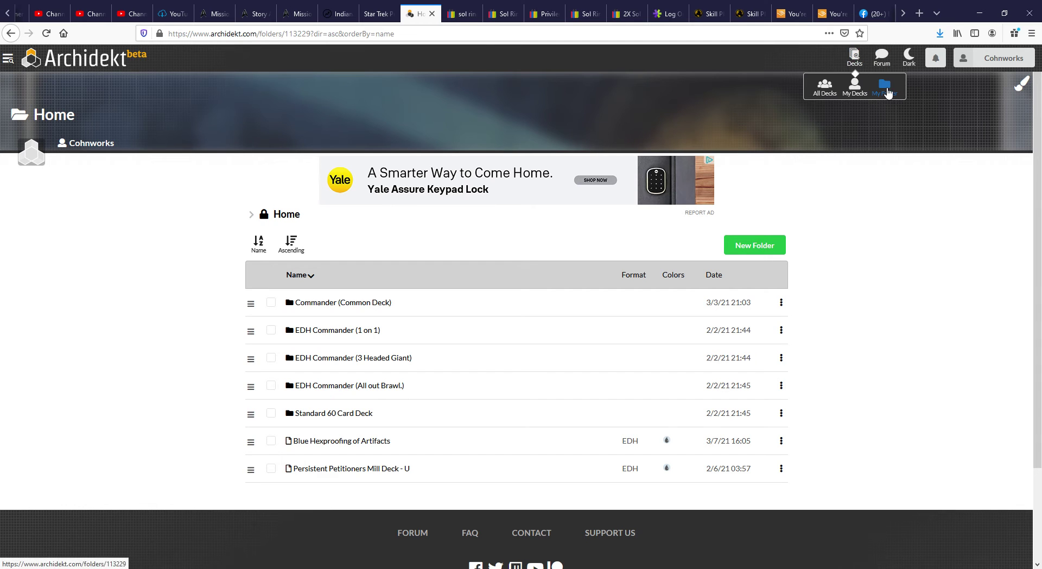
pyautogui.click(825, 89)
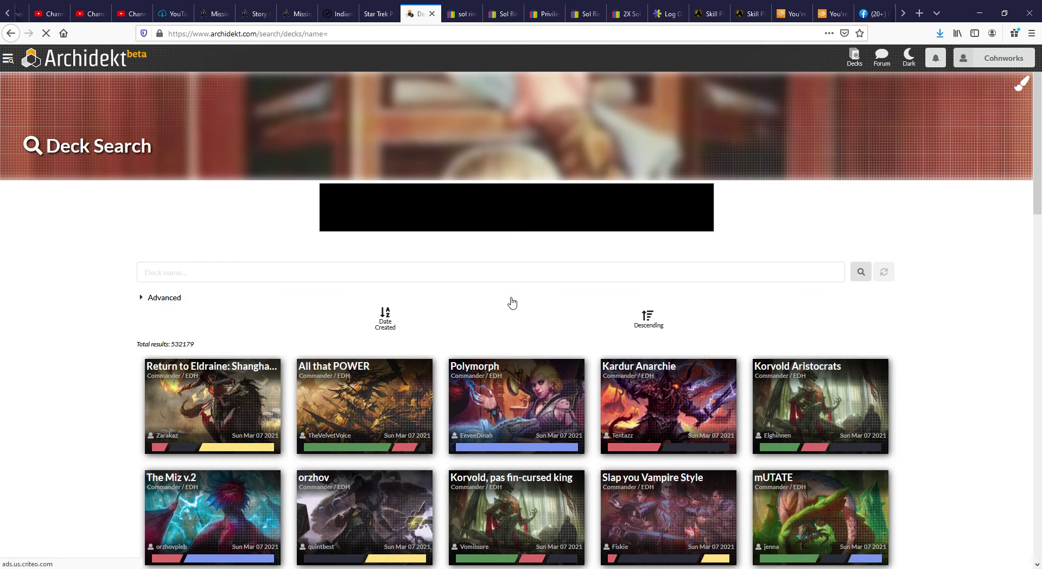
pyautogui.scroll(-3, 512, 302)
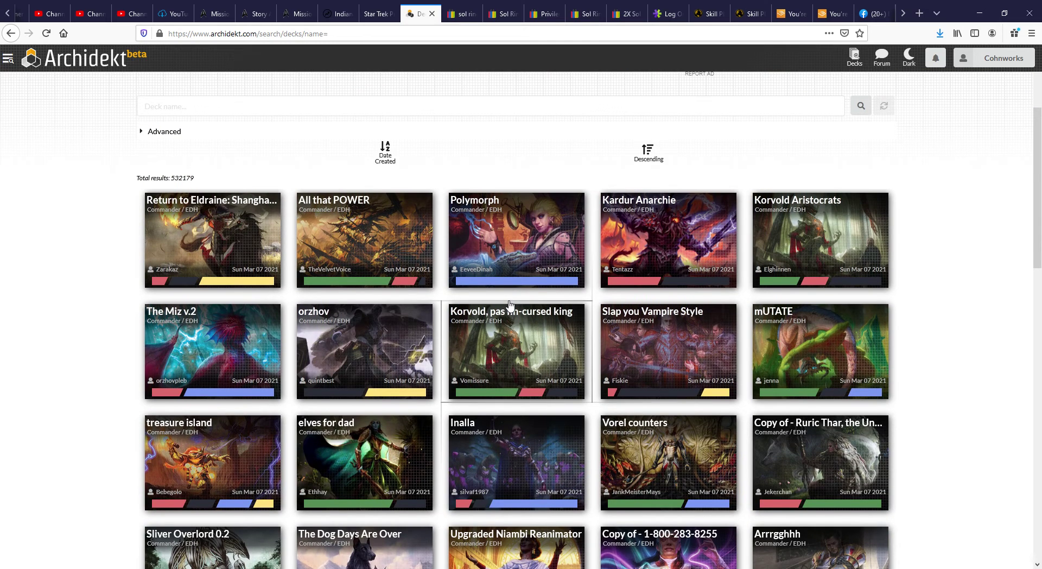
pyautogui.scroll(-4, 451, 186)
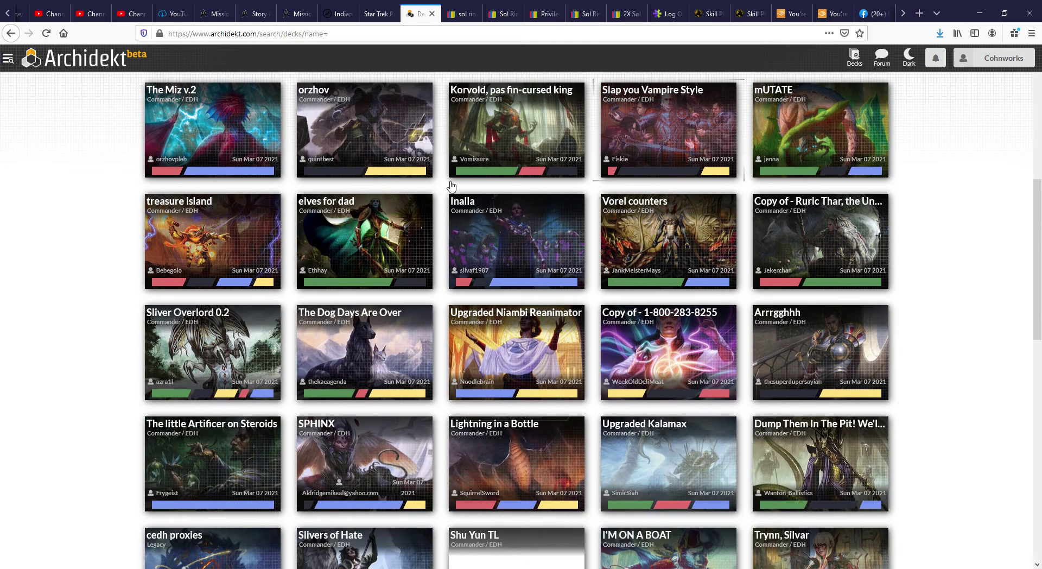
pyautogui.scroll(-4, 489, 326)
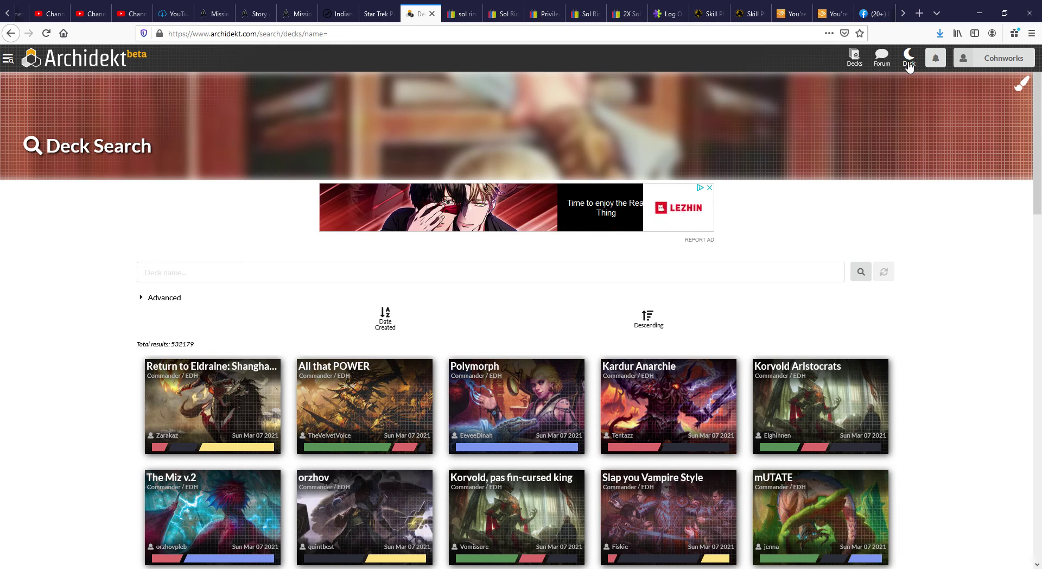
# Step: Open the forum, and switch the site to the dark theme and back to light
pyautogui.click(884, 63)
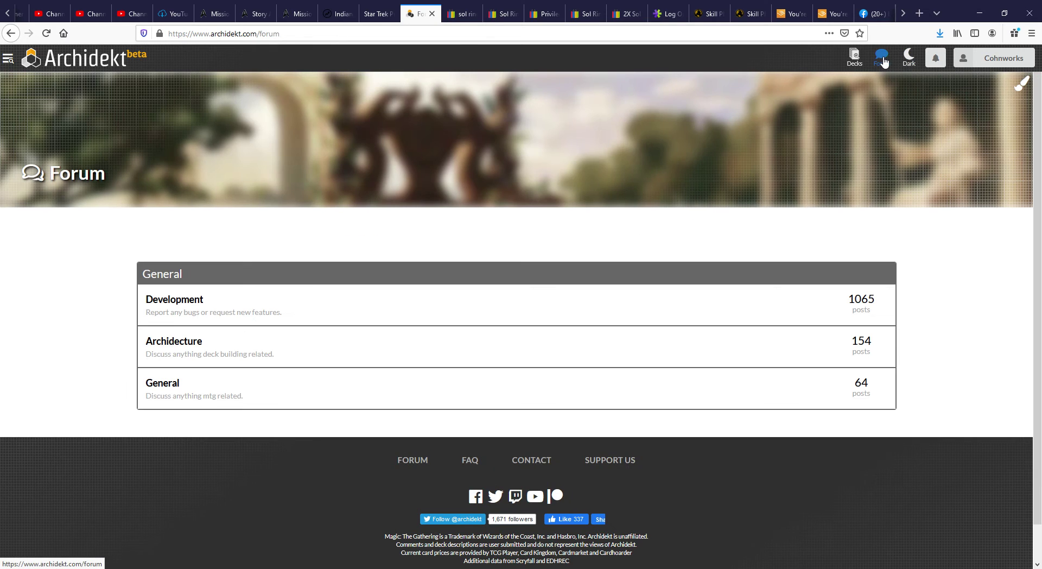
pyautogui.click(917, 65)
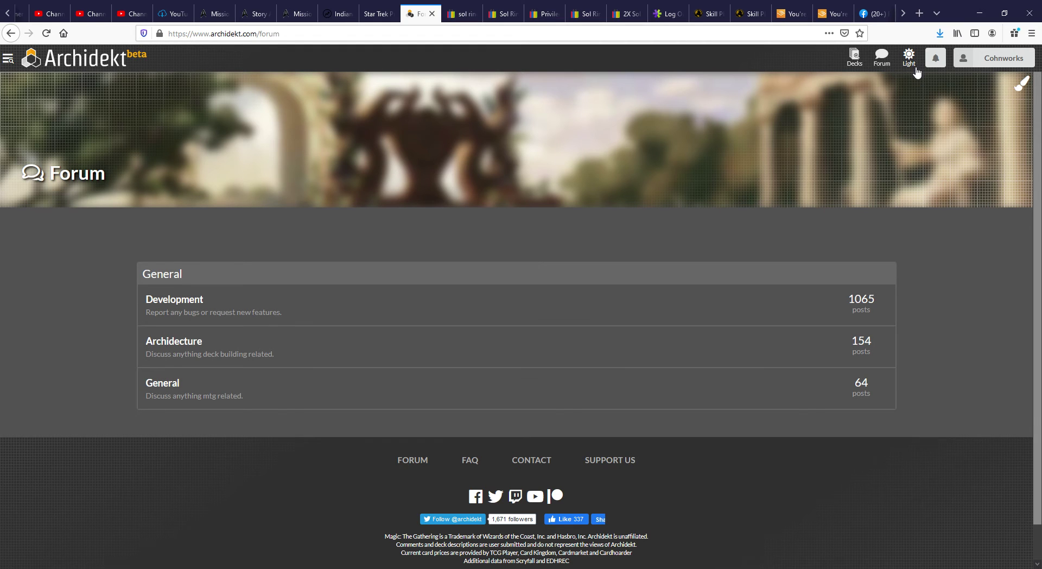
pyautogui.click(917, 67)
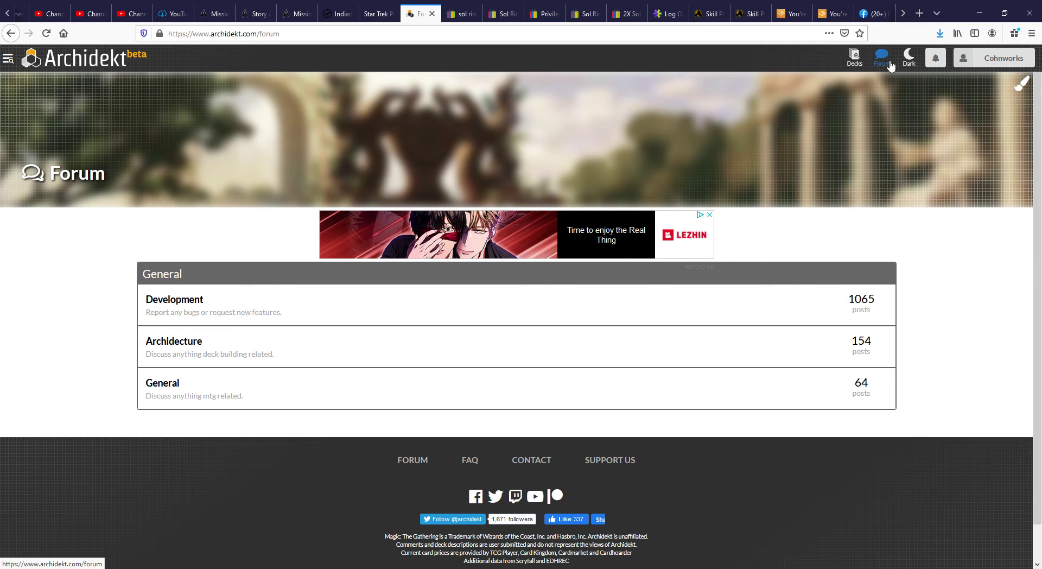
pyautogui.click(964, 67)
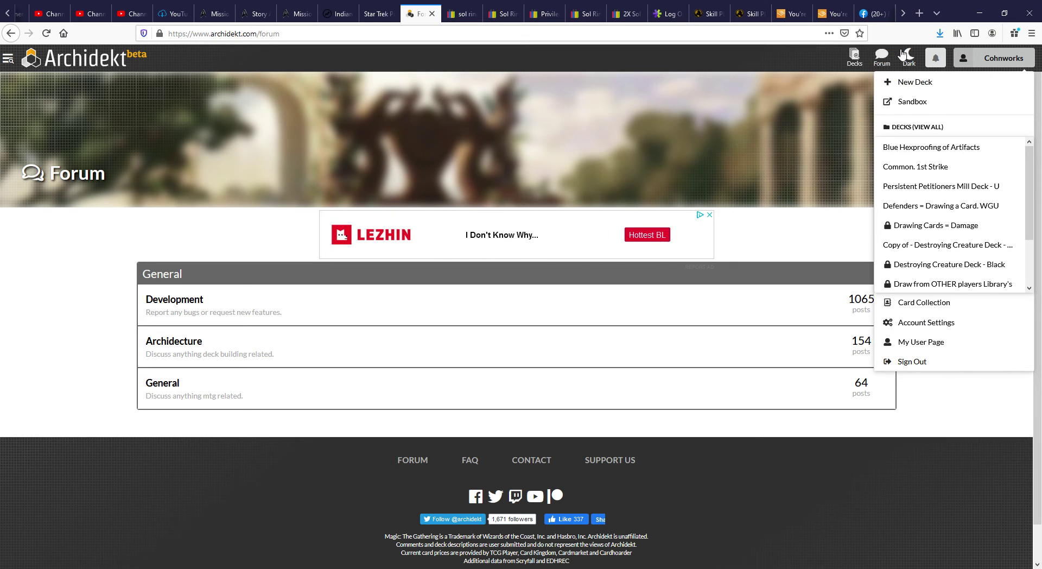
# Step: Open the Common. 1st Strike deck from the Commander (Common Deck) folder in the personal deck folder
pyautogui.moveTo(862, 72)
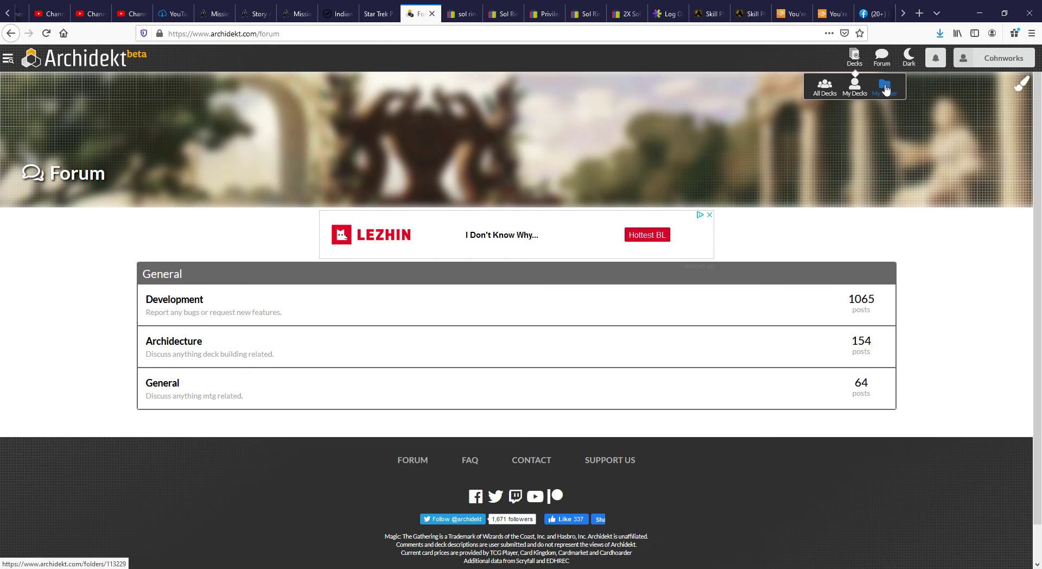
pyautogui.click(885, 89)
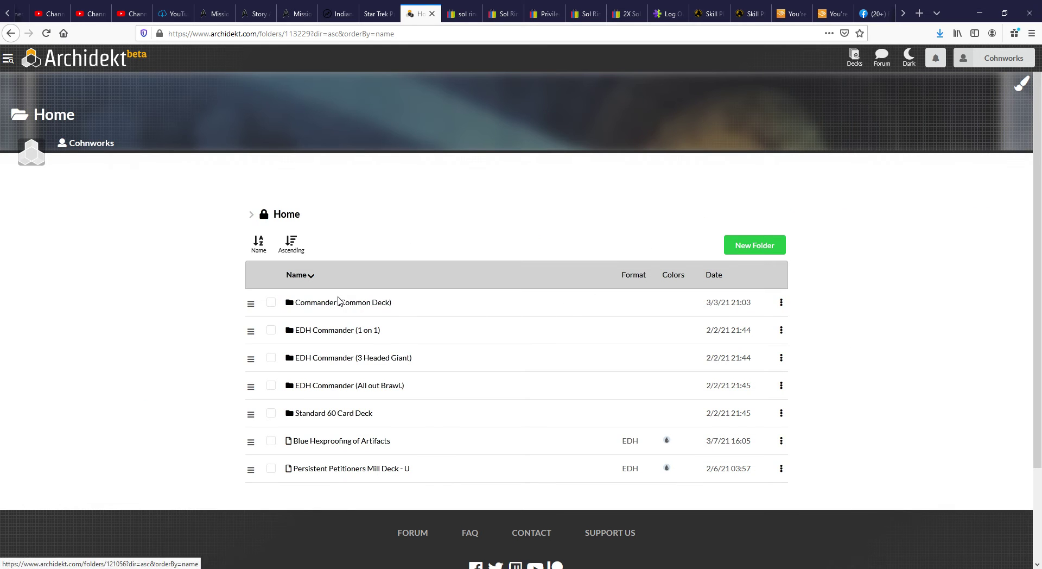
pyautogui.click(343, 302)
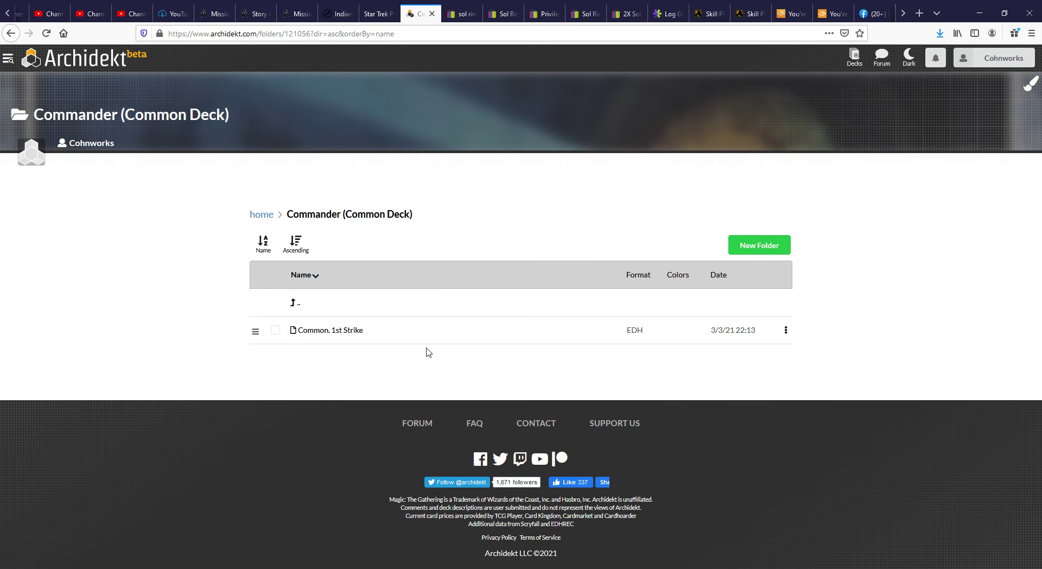
pyautogui.click(318, 336)
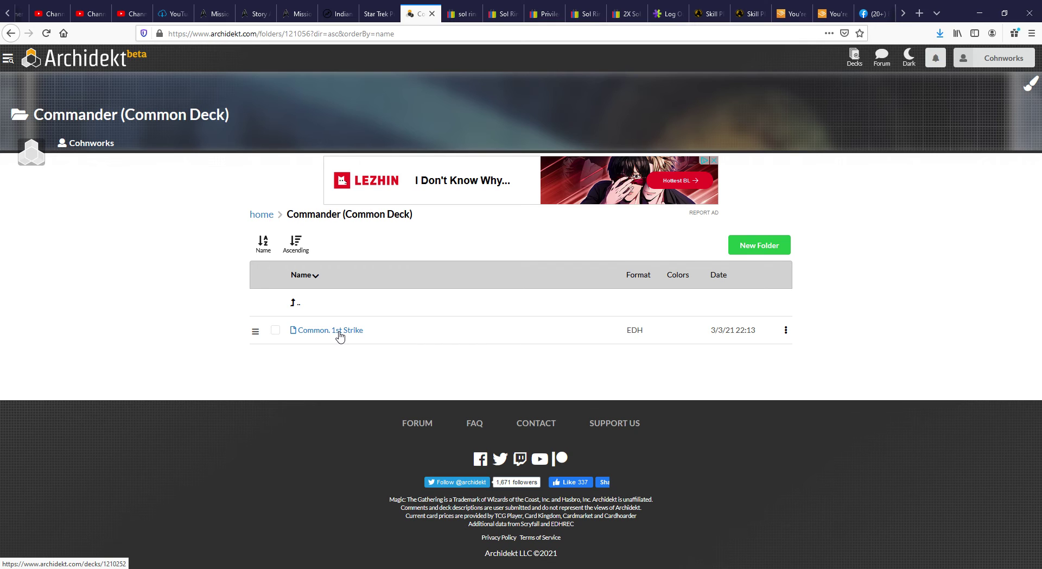
pyautogui.click(340, 332)
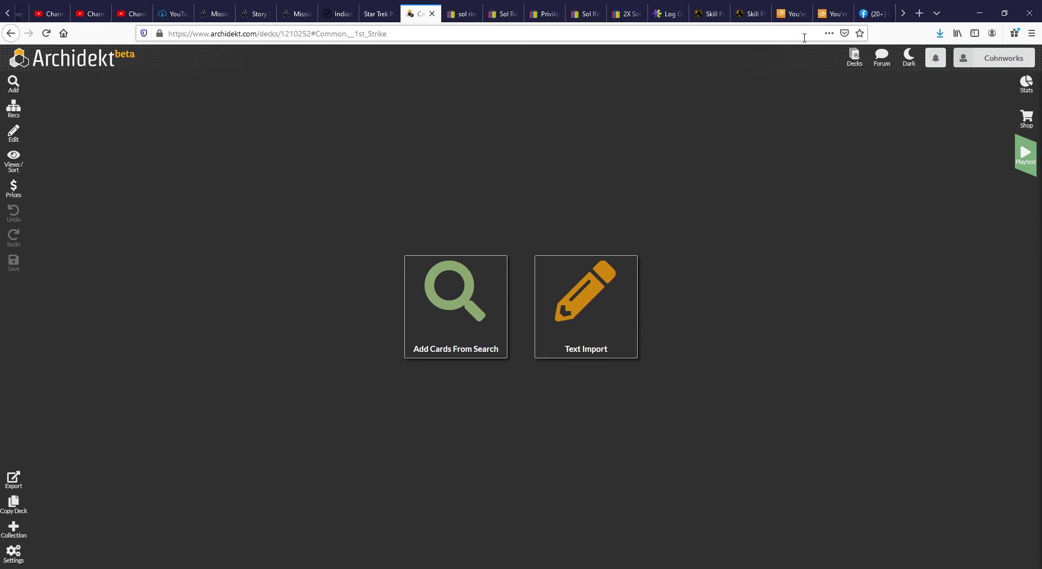
# Step: Return to the personal deck folder and open the Blue Hexproofing of Artifacts deck to look over its cards
pyautogui.click(864, 59)
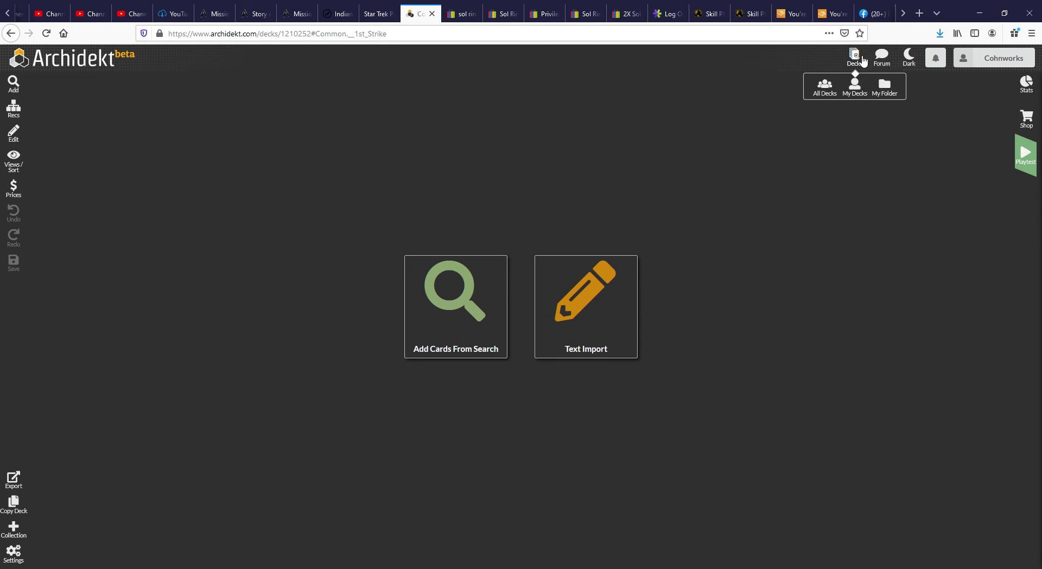
pyautogui.click(885, 87)
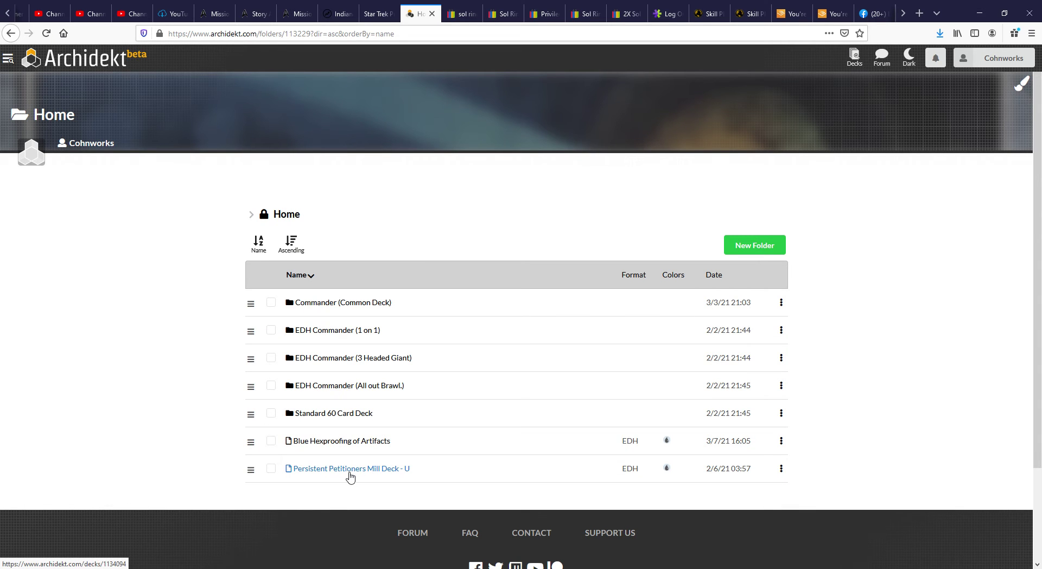
pyautogui.click(343, 445)
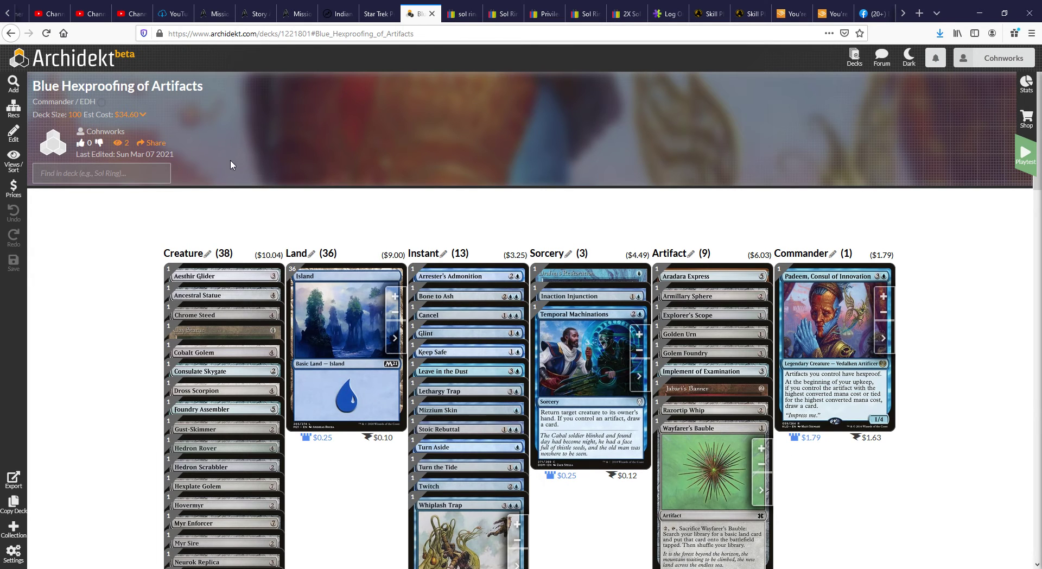
pyautogui.scroll(-3, 384, 218)
pyautogui.scroll(3, 412, 260)
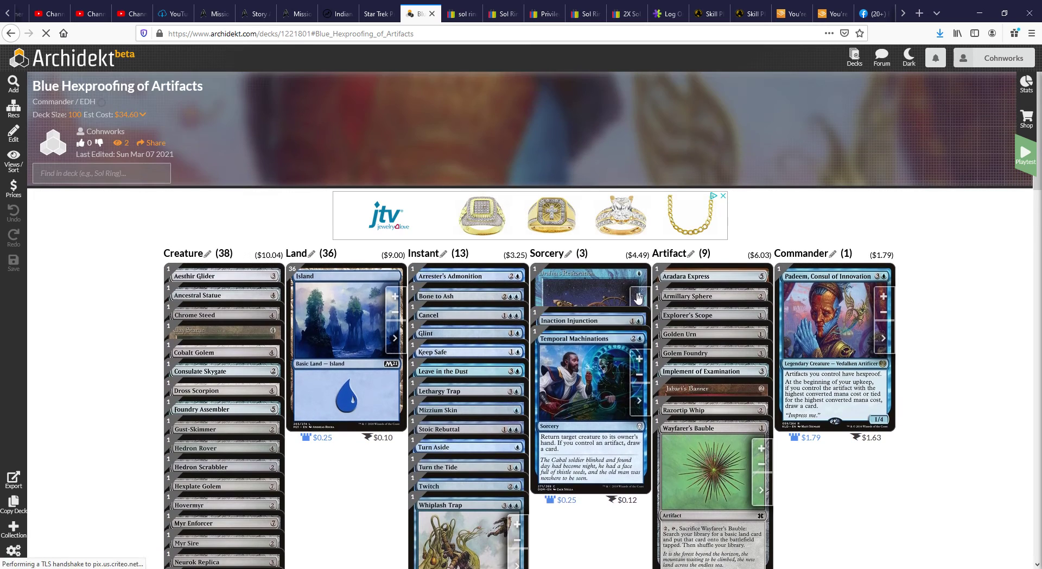
pyautogui.moveTo(644, 304)
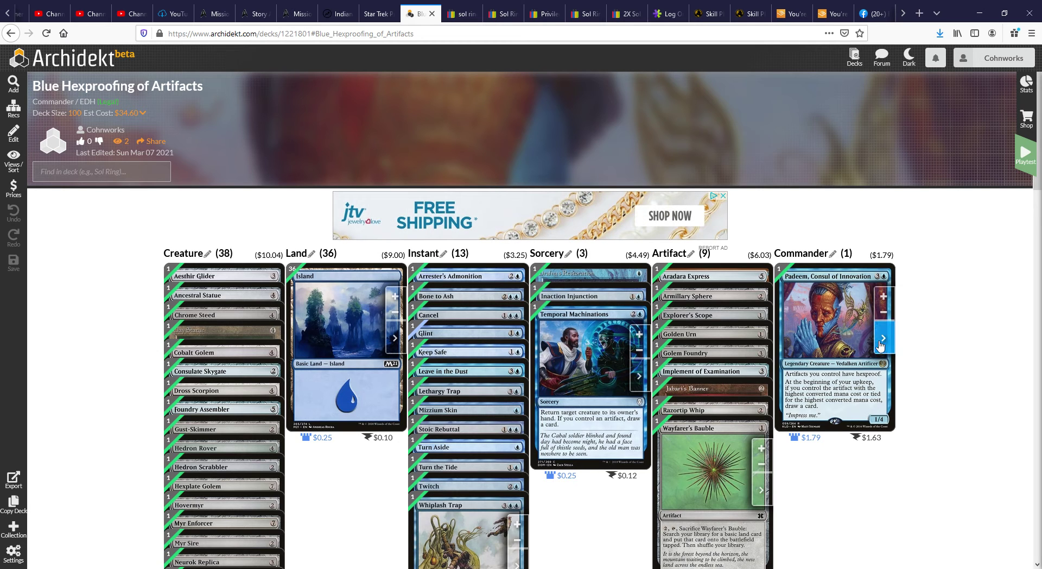
# Step: View the Card Kingdom listing for the commander Padeem, Consul of Innovation, and return to the deck
pyautogui.scroll(-2, 899, 402)
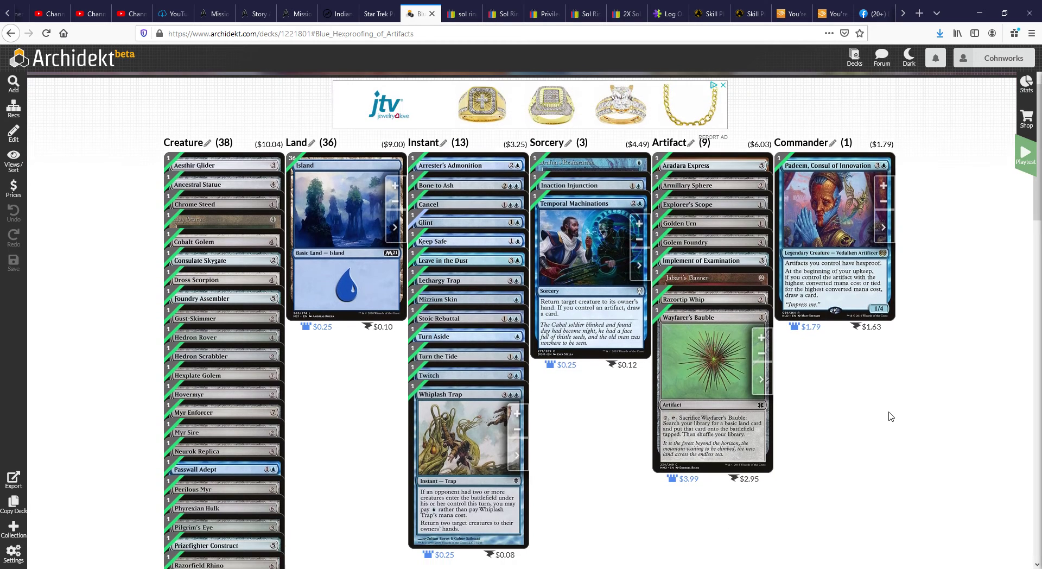
pyautogui.click(810, 327)
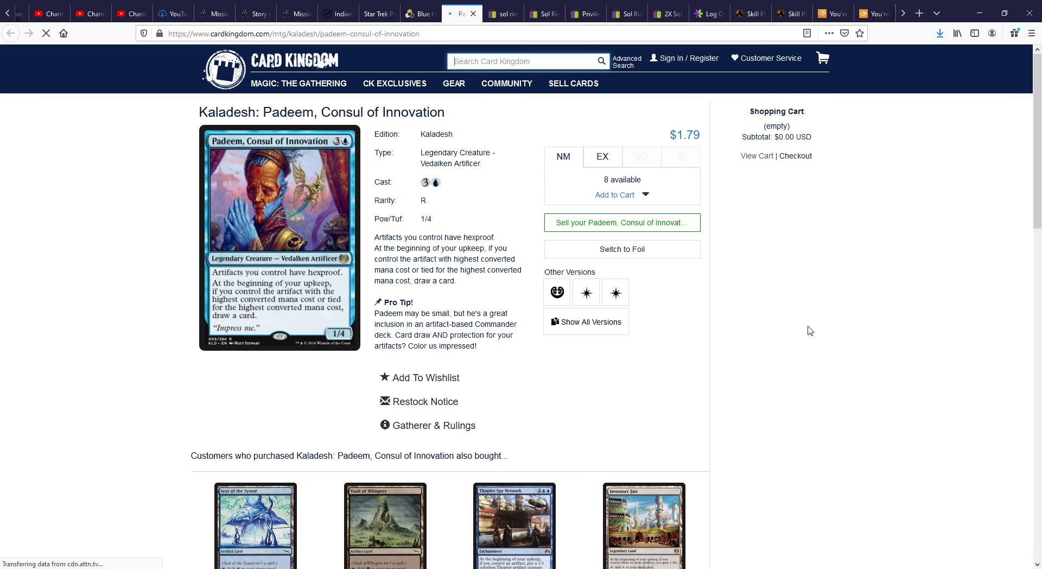
pyautogui.scroll(-4, 449, 296)
pyautogui.scroll(4, 545, 199)
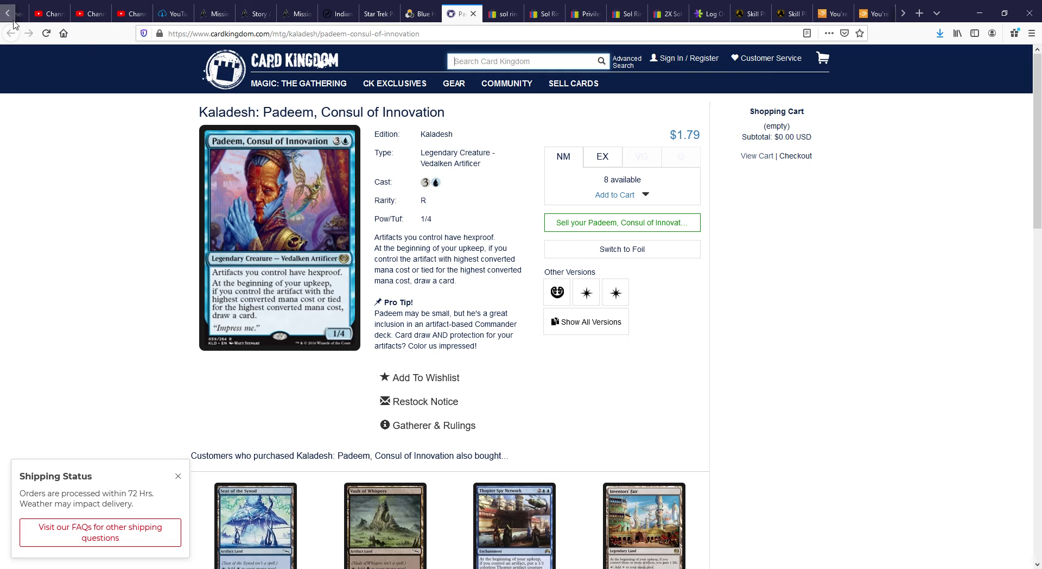
pyautogui.click(473, 14)
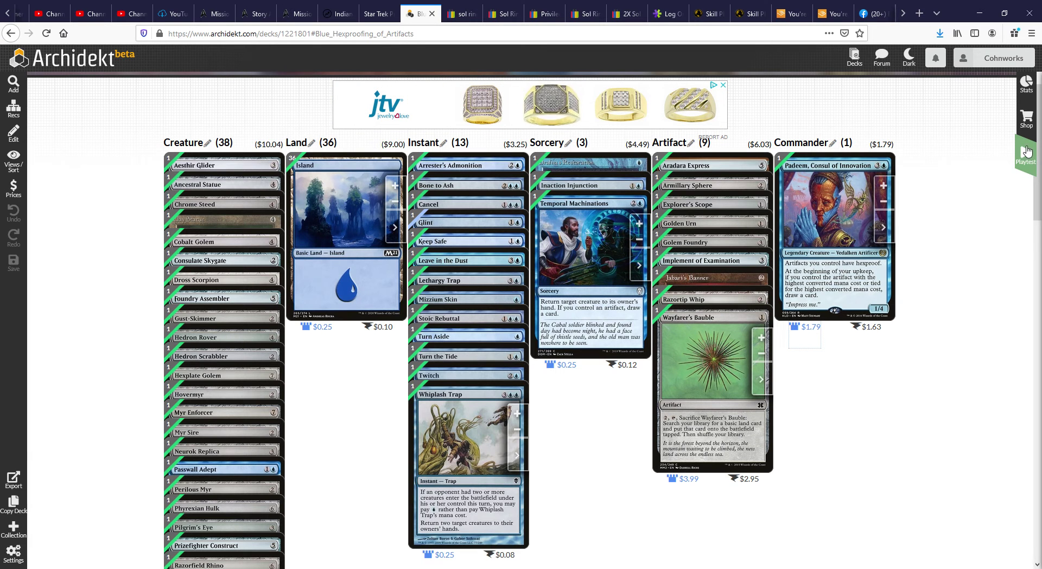
# Step: View the deck's shopping options, and examine its mana cost, card type and mana curve charts
pyautogui.click(1028, 128)
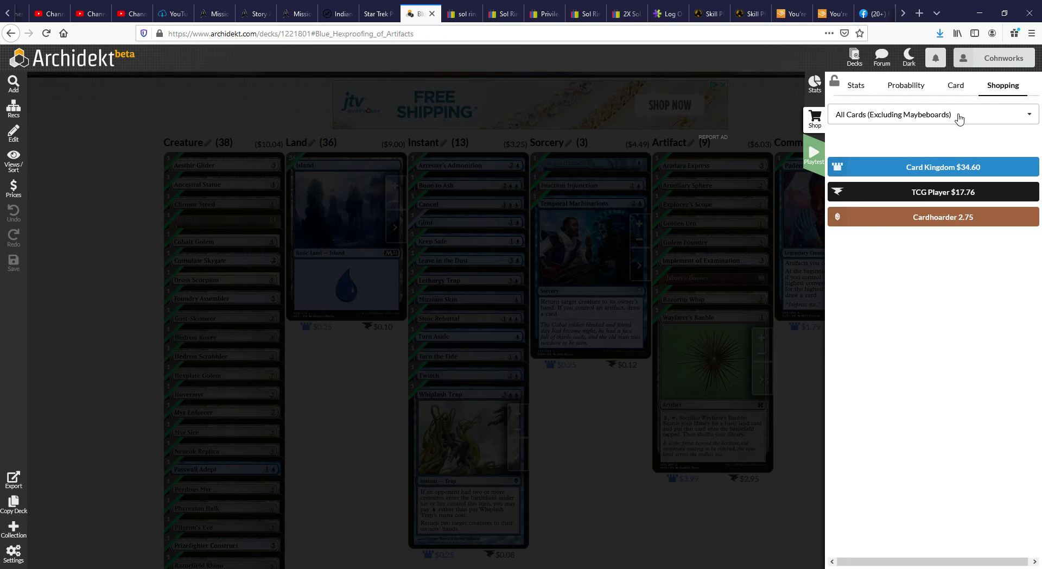
pyautogui.click(816, 86)
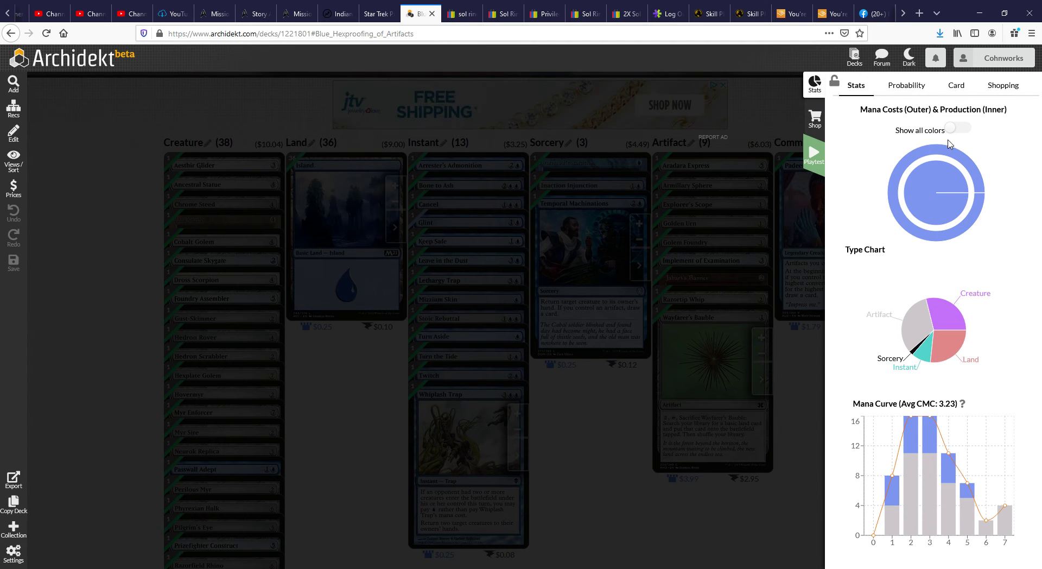
pyautogui.moveTo(963, 200)
pyautogui.moveTo(928, 186)
pyautogui.moveTo(960, 318)
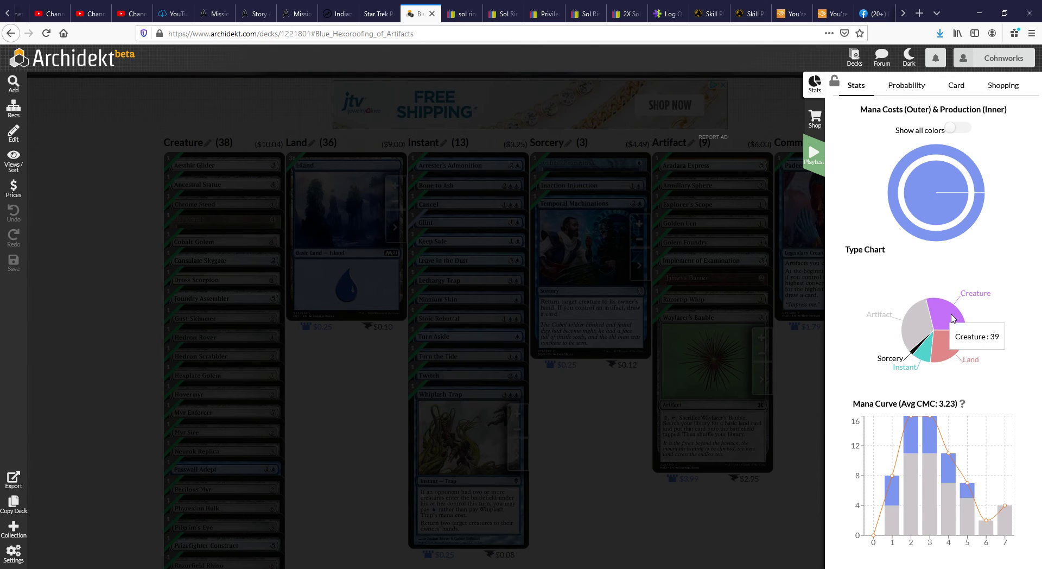
pyautogui.moveTo(954, 348)
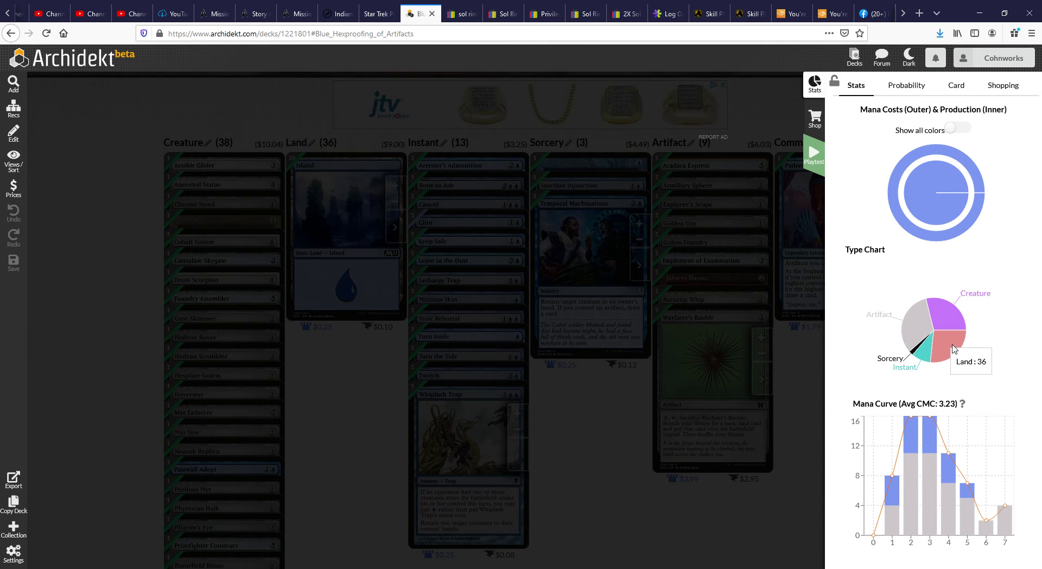
pyautogui.moveTo(918, 358)
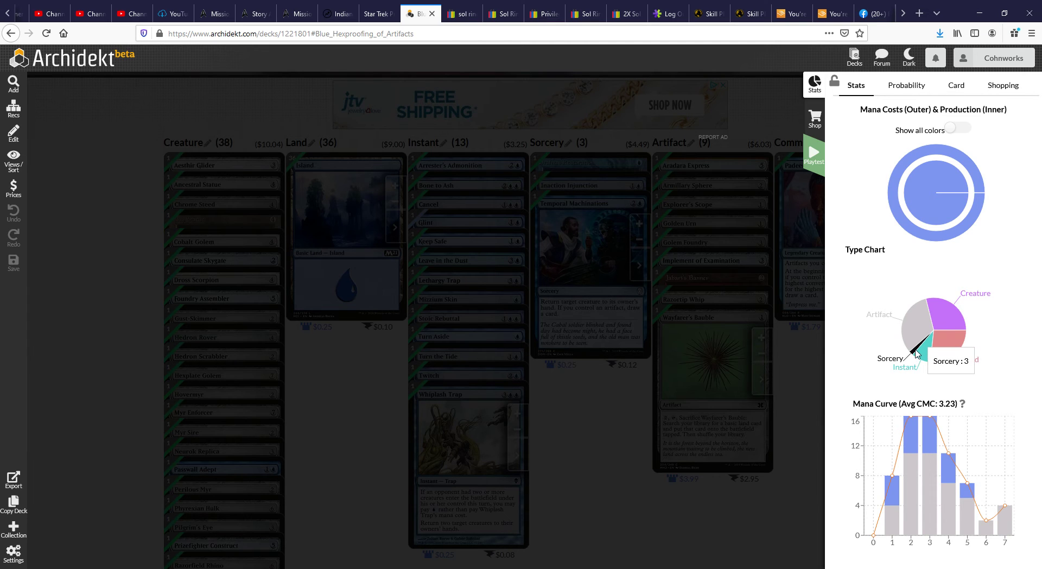
pyautogui.moveTo(924, 319)
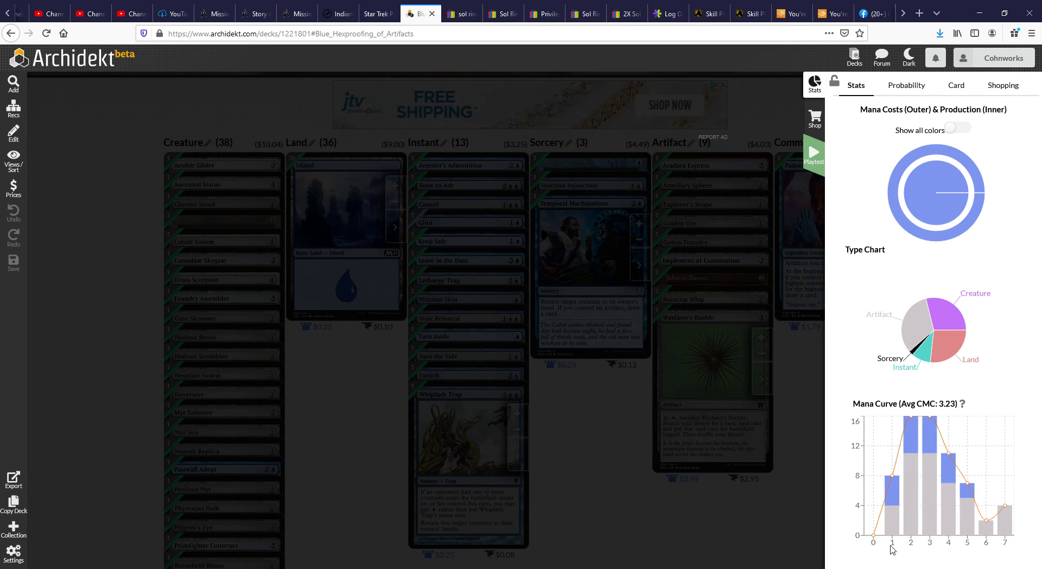
pyautogui.moveTo(909, 455)
pyautogui.moveTo(894, 509)
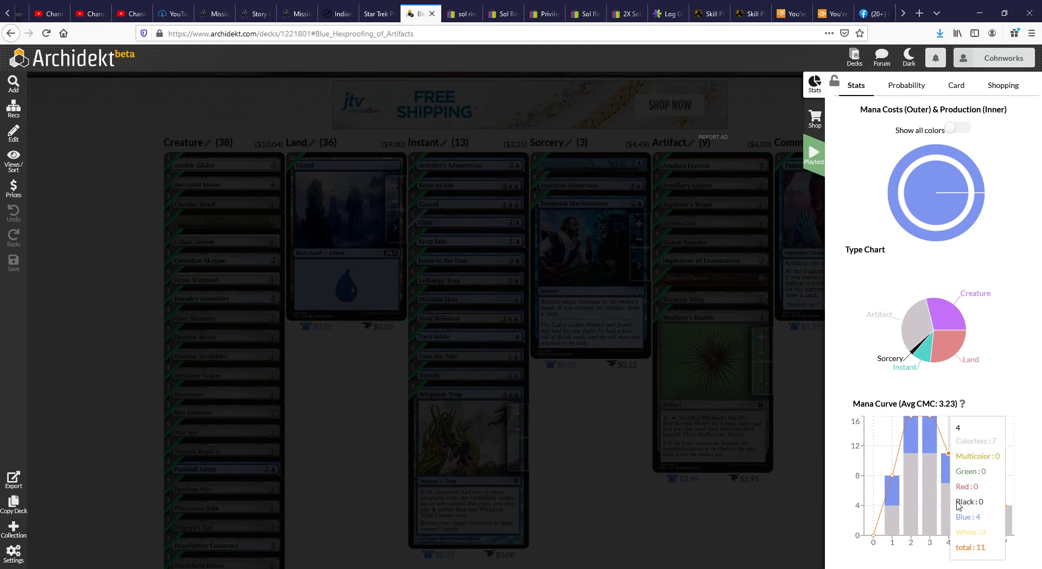
pyautogui.moveTo(954, 510)
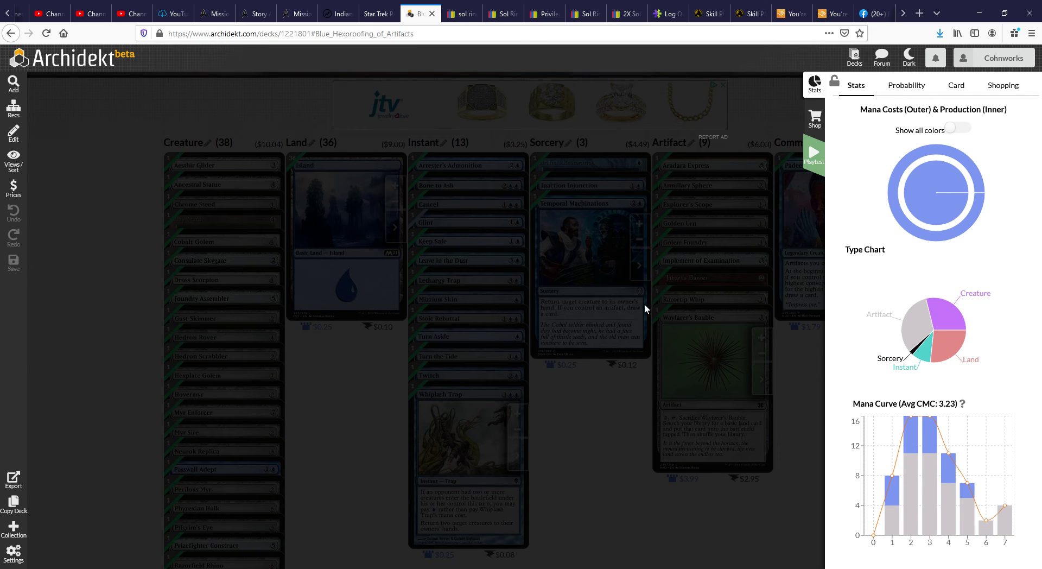
pyautogui.click(605, 420)
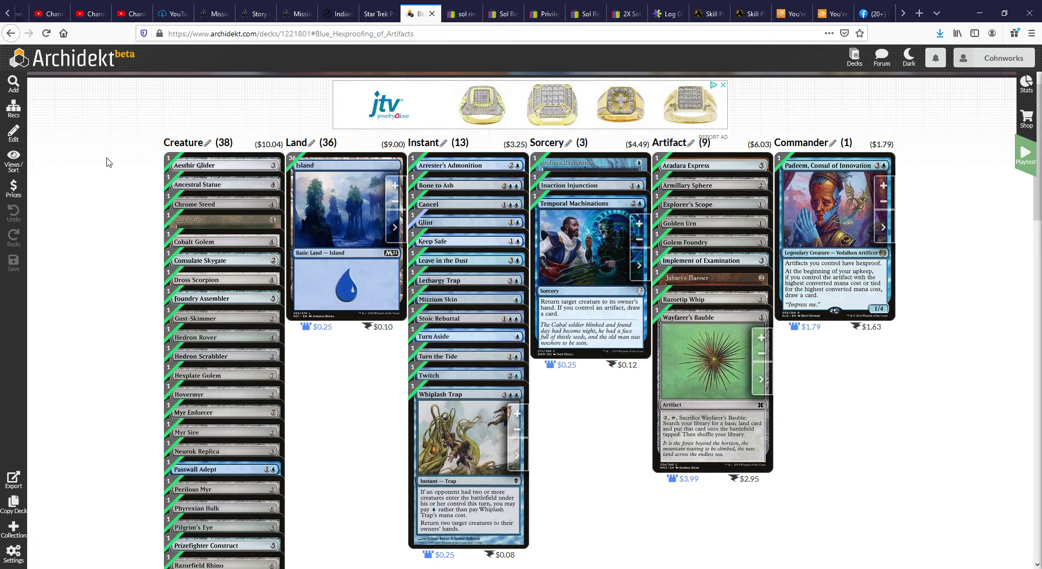
# Step: Search the cards to add for Cancel, and look through its available printings for the one in the deck
pyautogui.click(13, 83)
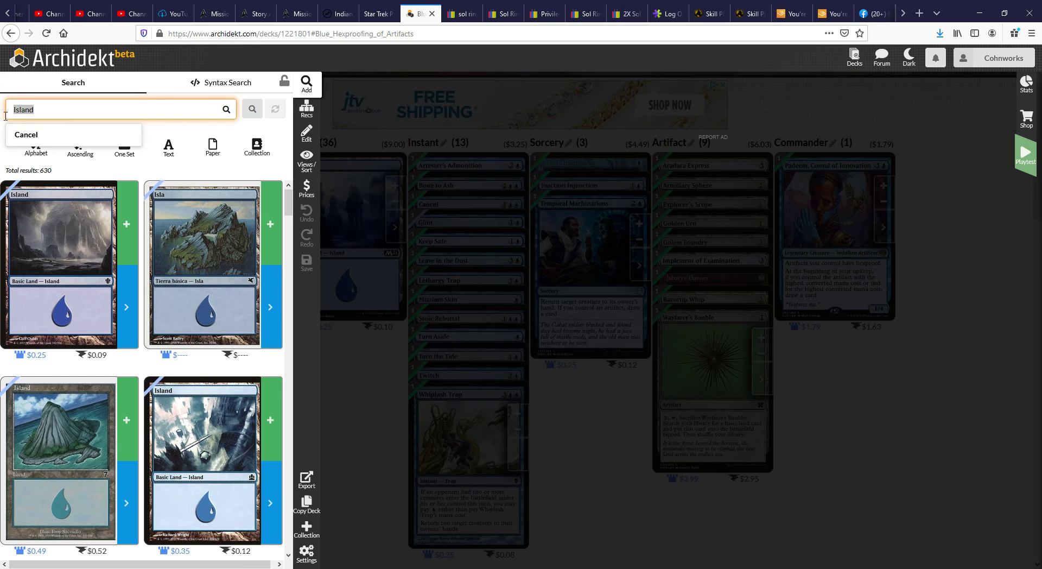
pyautogui.write('Cancel')
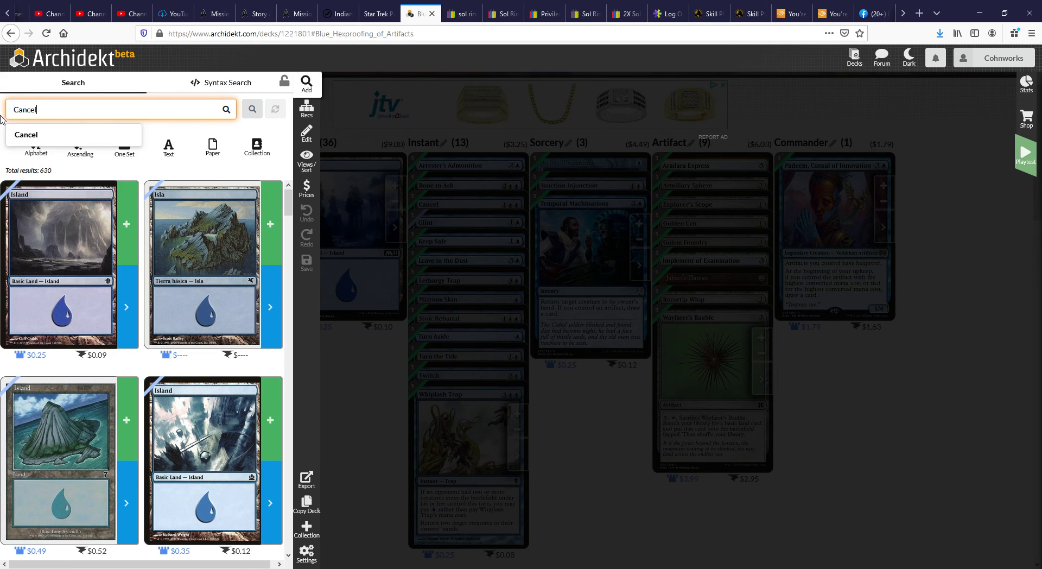
pyautogui.click(28, 132)
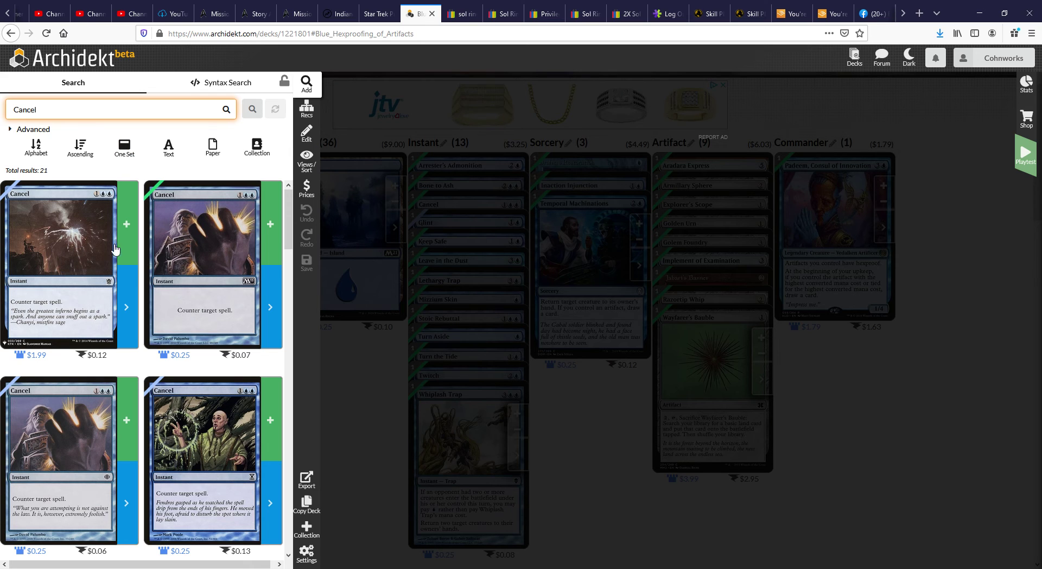
pyautogui.scroll(-3, 229, 248)
pyautogui.scroll(-3, 76, 278)
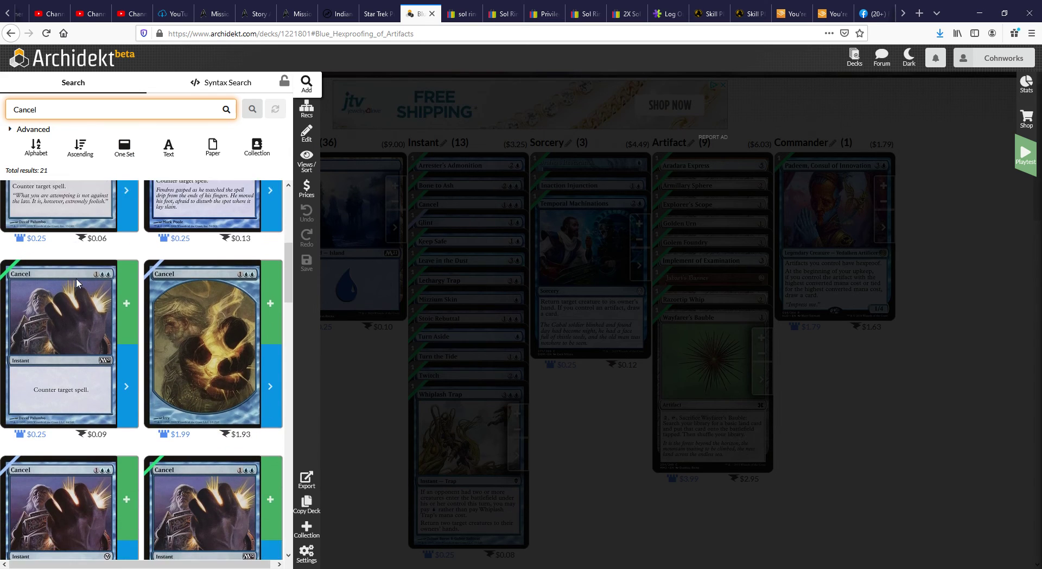
pyautogui.scroll(-5, 133, 285)
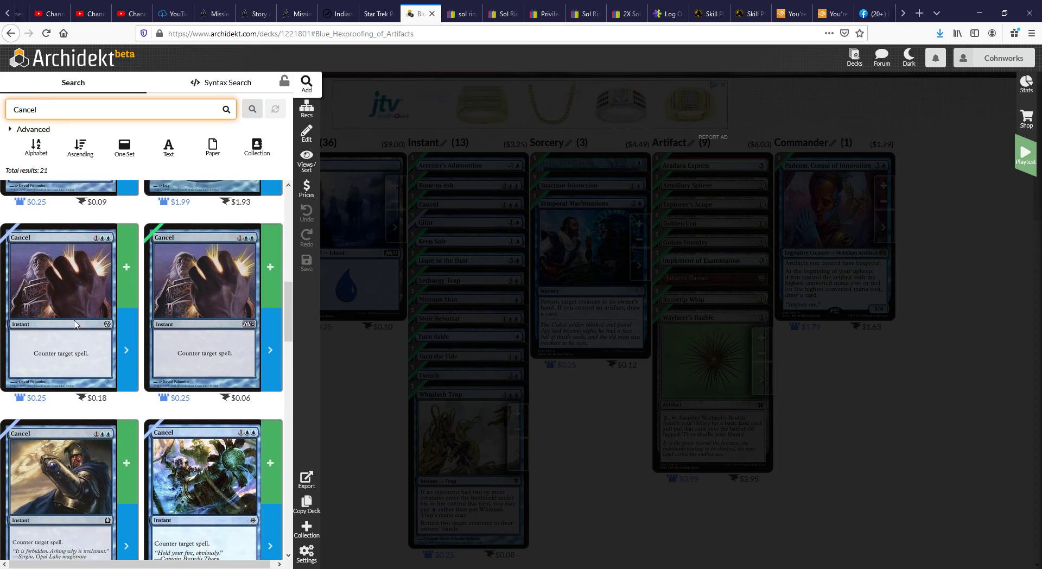
pyautogui.scroll(-3, 194, 329)
pyautogui.scroll(-3, 141, 317)
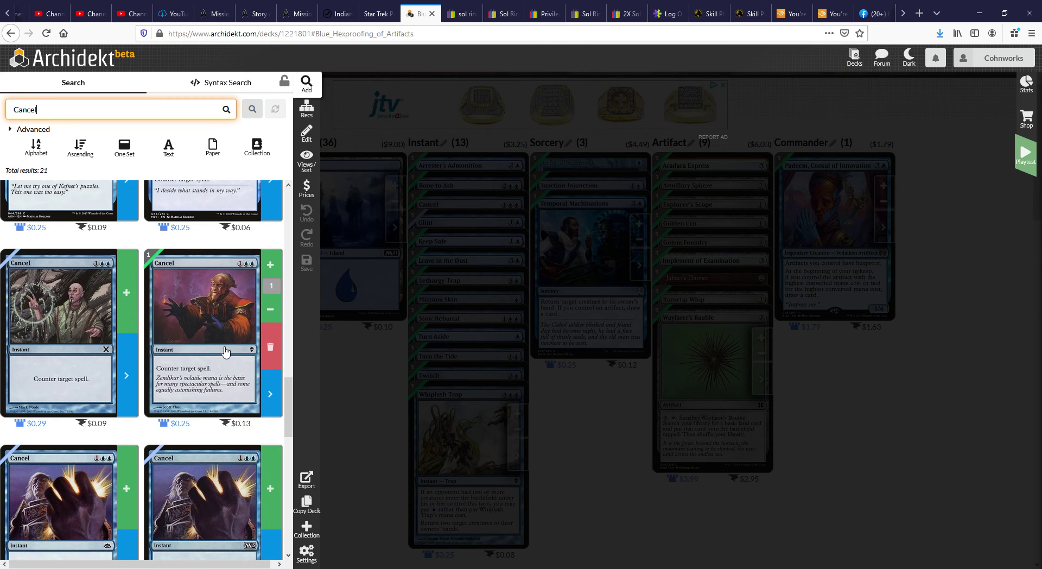
pyautogui.scroll(5, 224, 353)
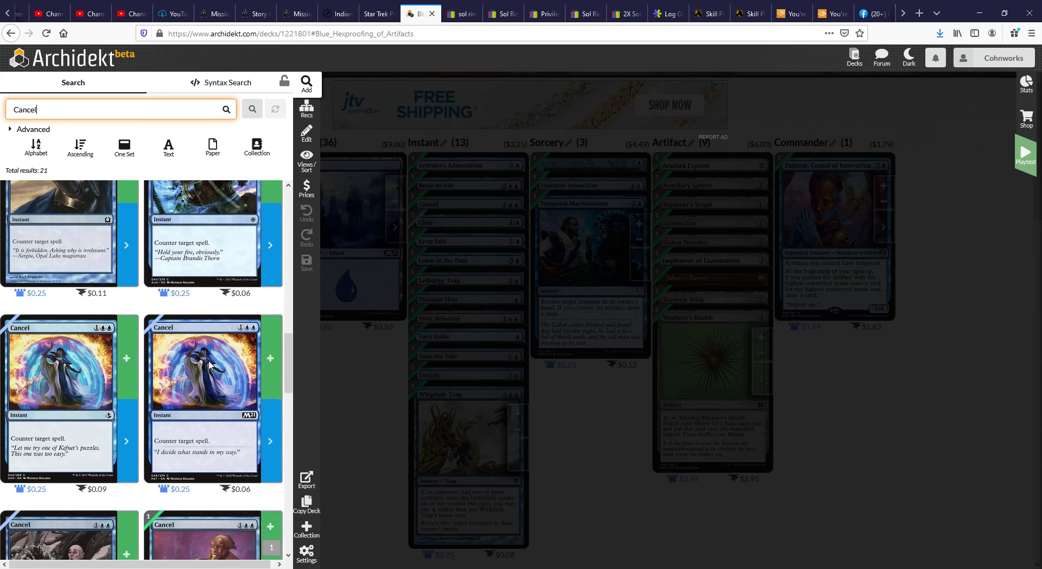
pyautogui.scroll(-5, 209, 365)
pyautogui.scroll(-1, 209, 377)
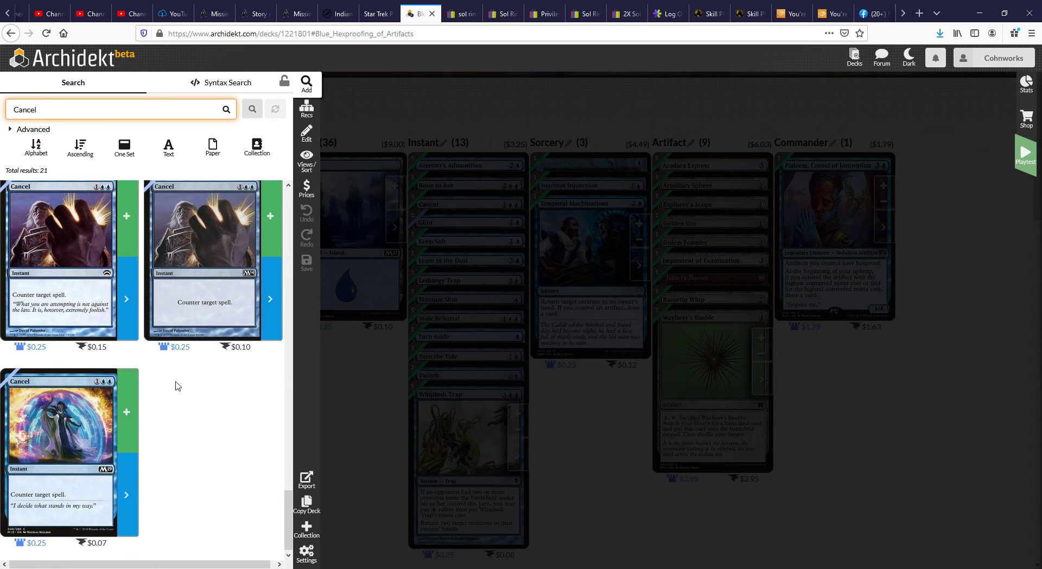
pyautogui.scroll(5, 176, 386)
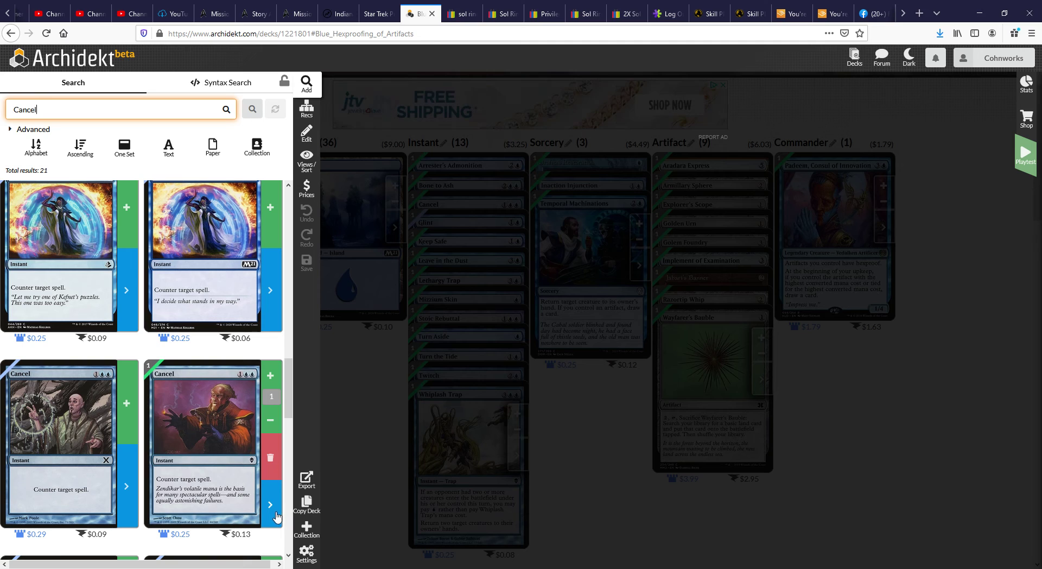
pyautogui.scroll(3, 223, 497)
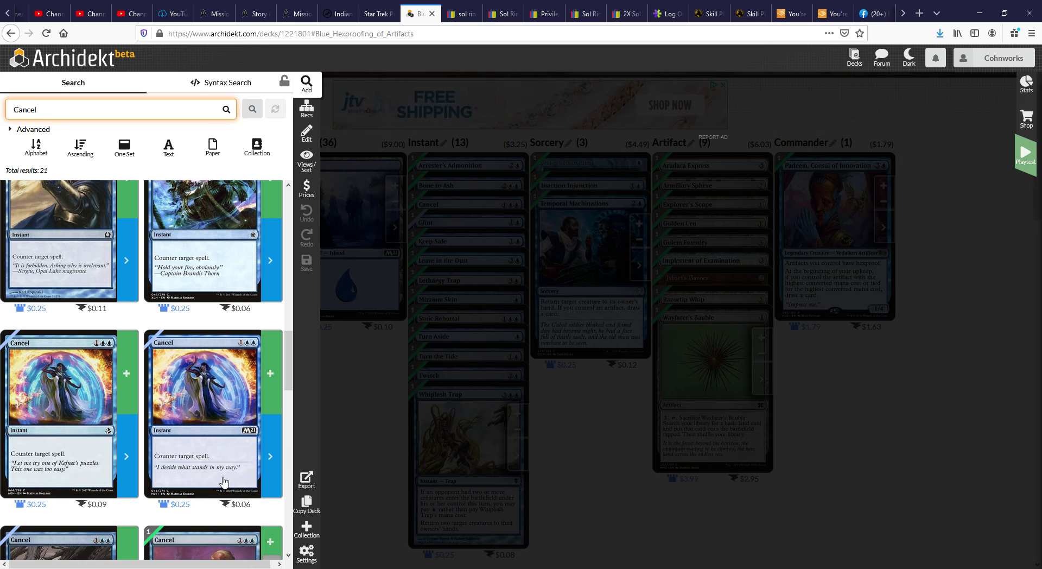
pyautogui.scroll(12, 126, 361)
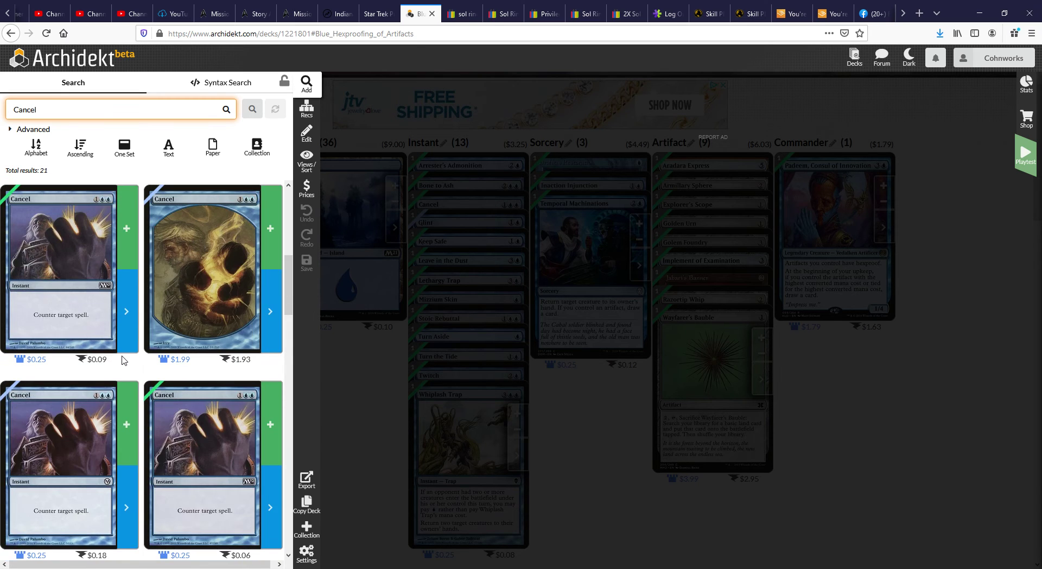
pyautogui.scroll(1, 127, 361)
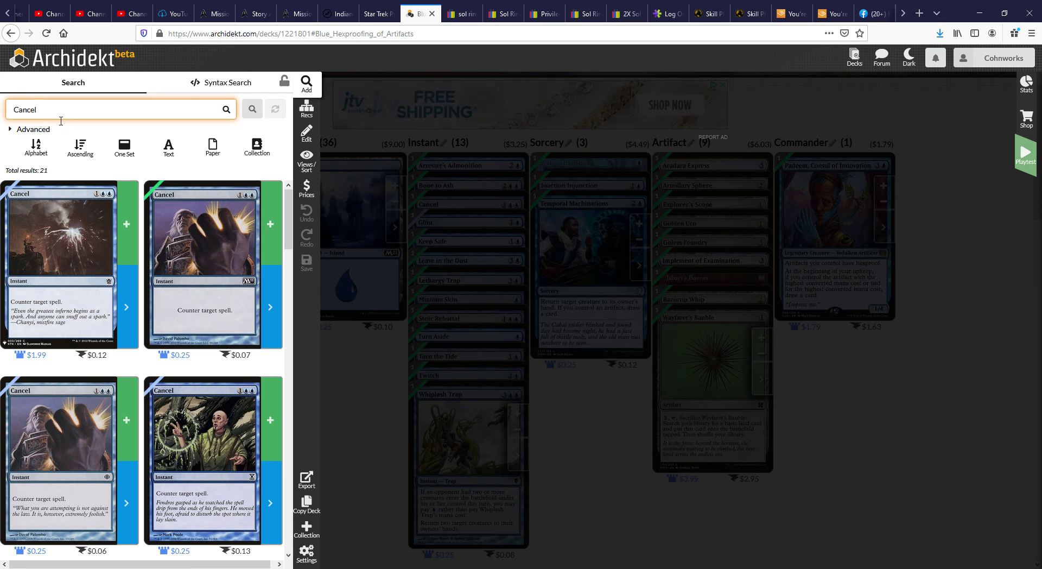
# Step: Search for Twitch, and remove the deck's copy and add the same printing back
pyautogui.moveTo(38, 110); pyautogui.dragTo(6, 110)
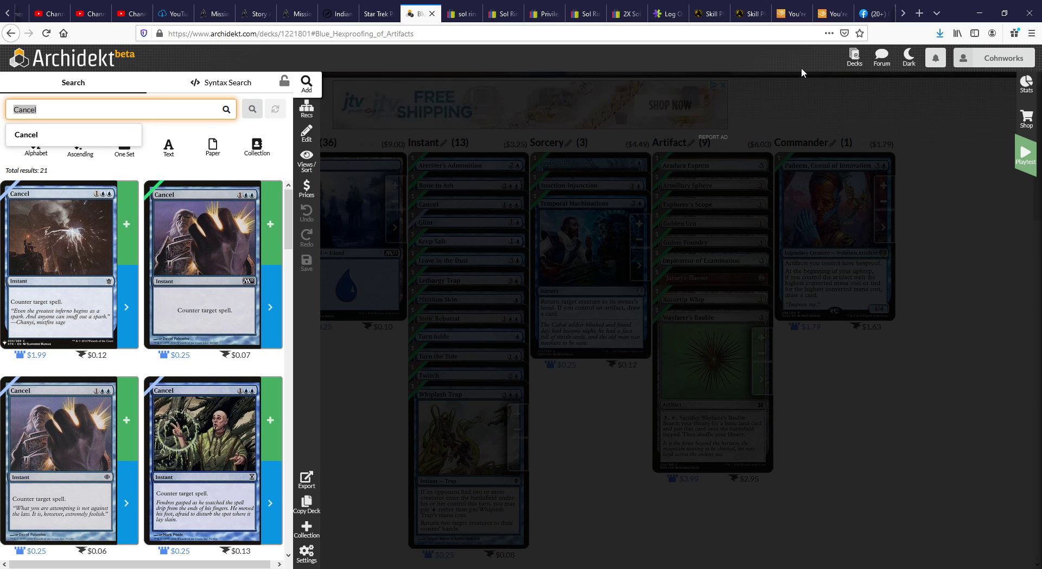
pyautogui.write('T')
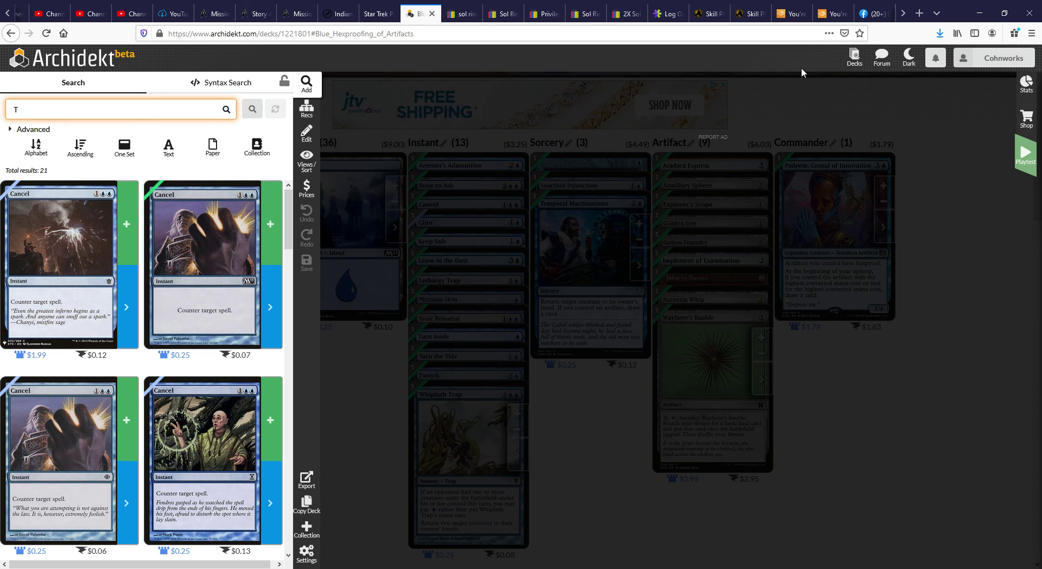
pyautogui.write('witch')
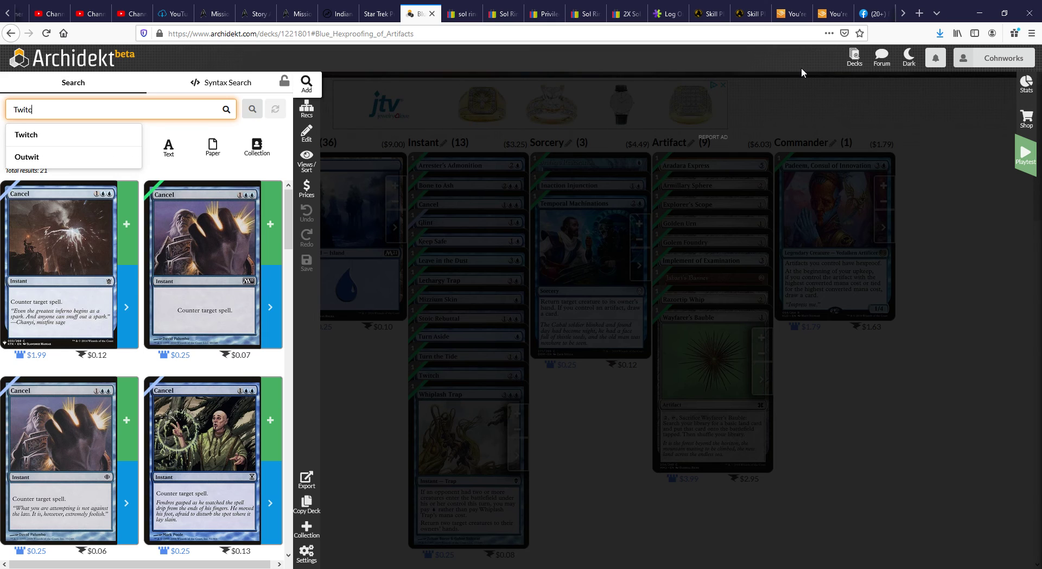
pyautogui.press('Return')
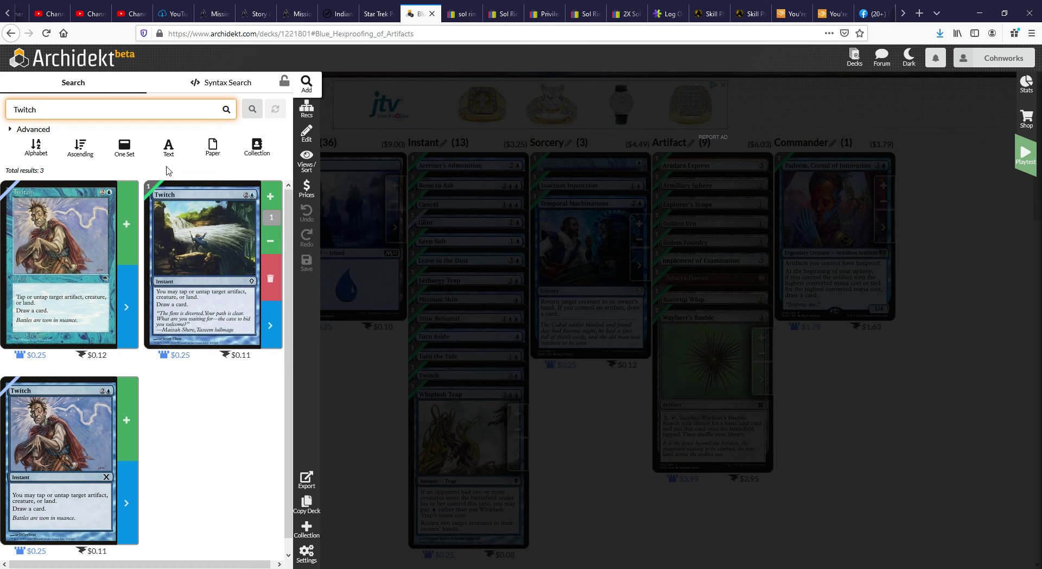
pyautogui.click(270, 241)
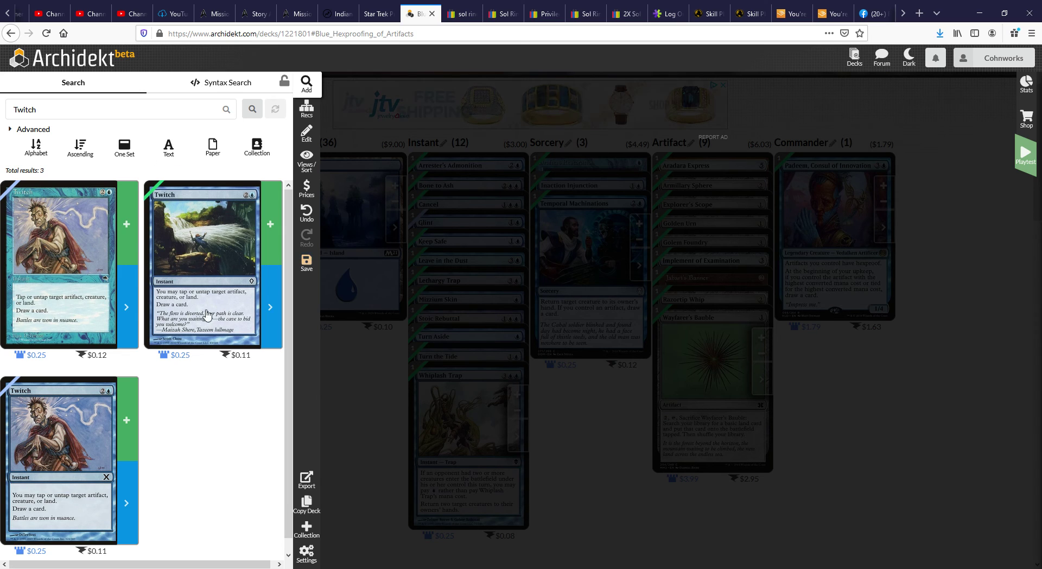
pyautogui.click(270, 224)
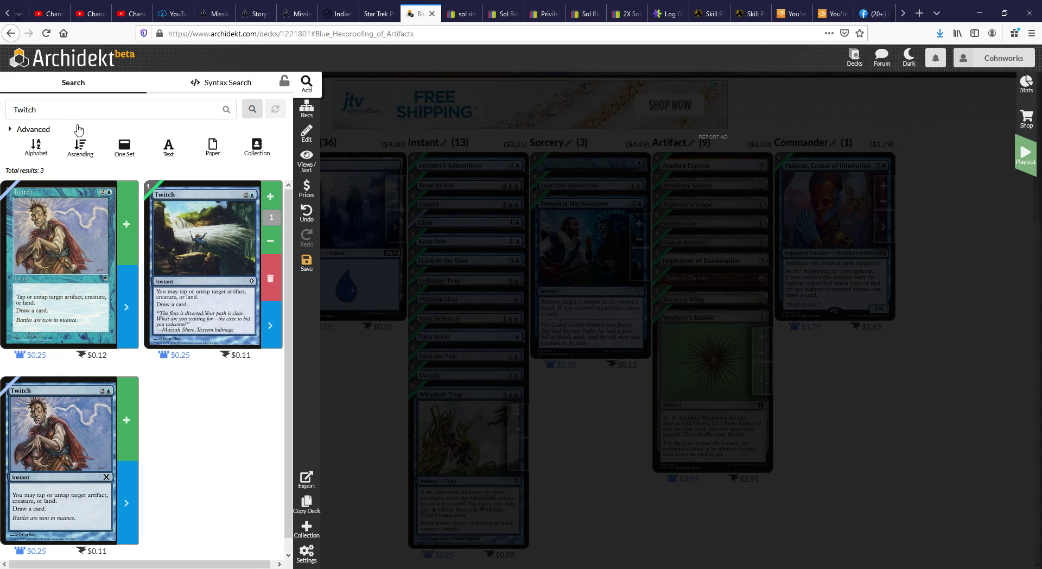
# Step: Search the cards to add for Inaction Injunction
pyautogui.click(7, 110)
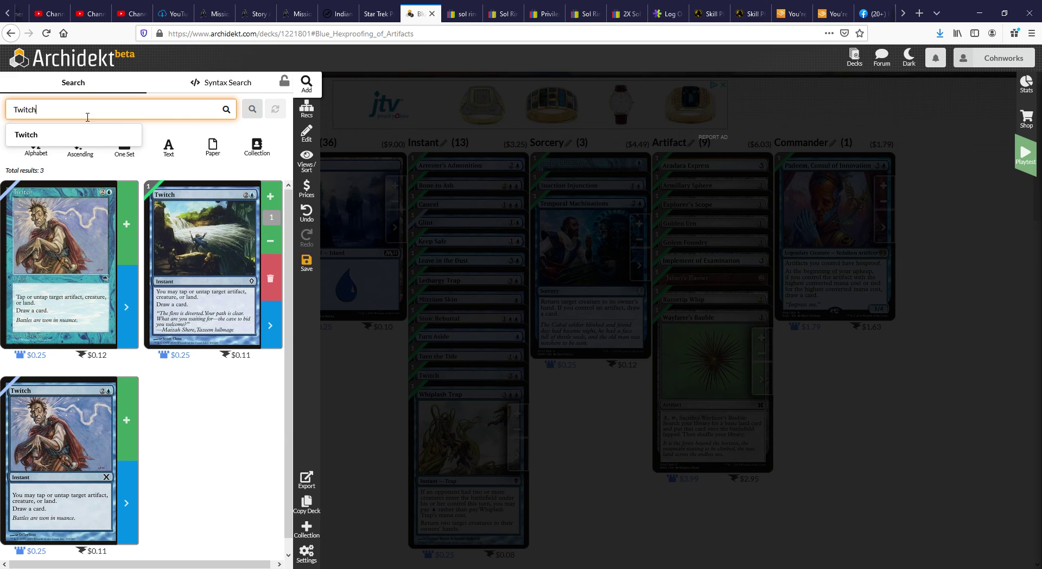
pyautogui.moveTo(87, 116); pyautogui.dragTo(10, 109)
pyautogui.press('BackSpace')
pyautogui.write('Inact')
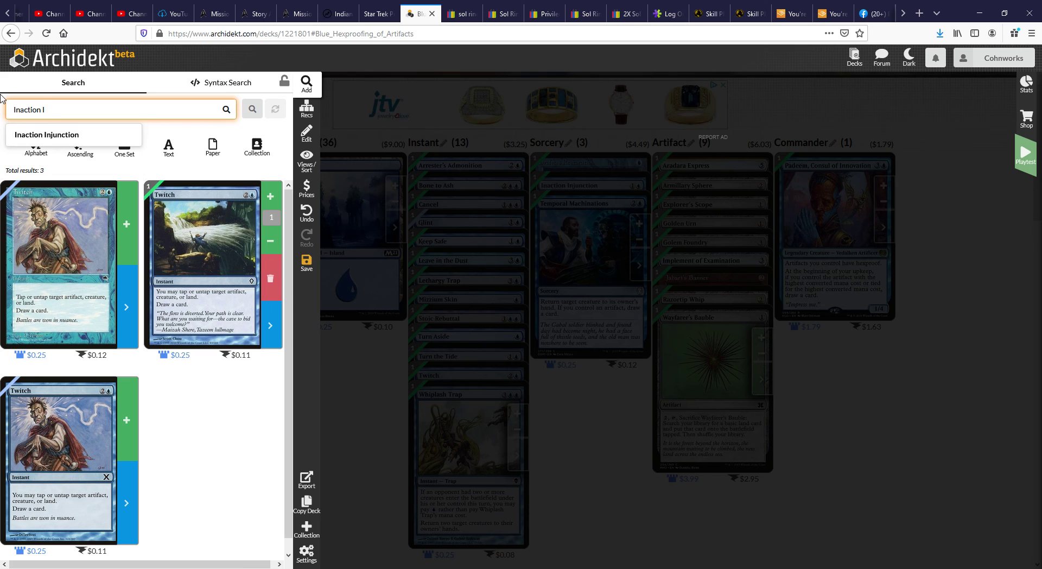
pyautogui.write('ion I')
pyautogui.click(74, 137)
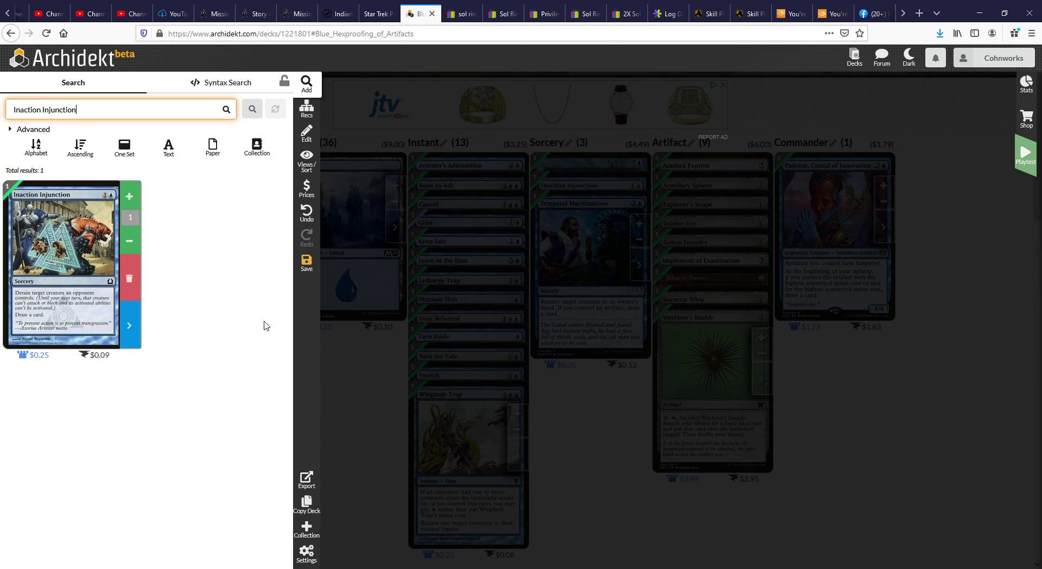
# Step: Save the deck, and close the card search to return to the deck's card list
pyautogui.click(306, 261)
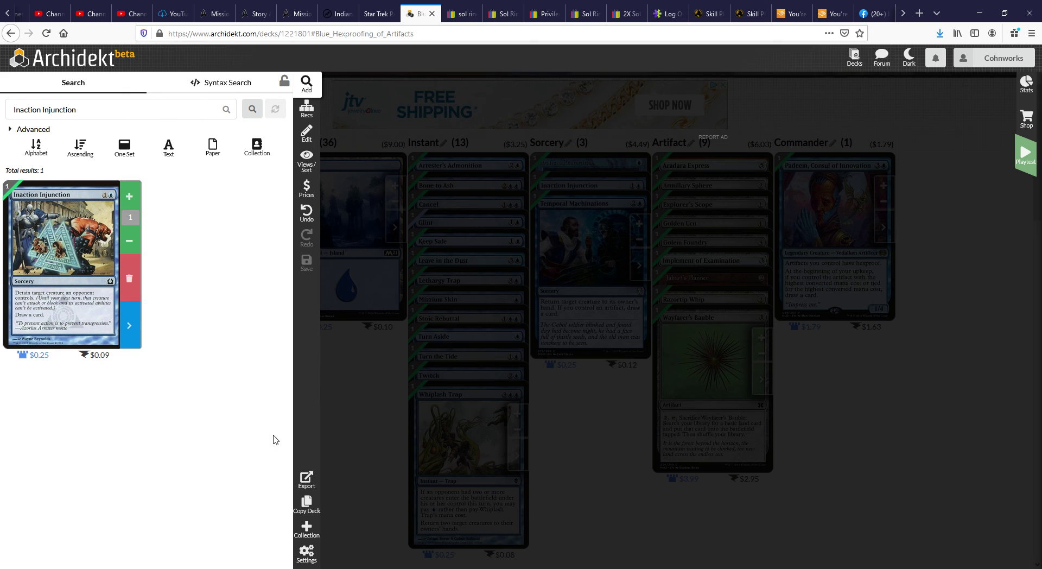
pyautogui.click(434, 324)
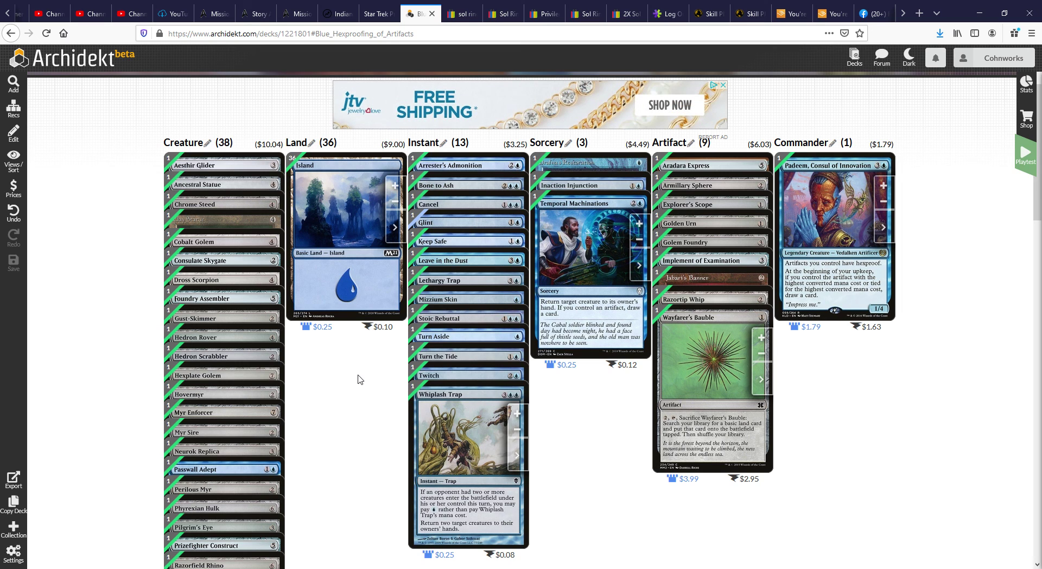
pyautogui.moveTo(519, 351)
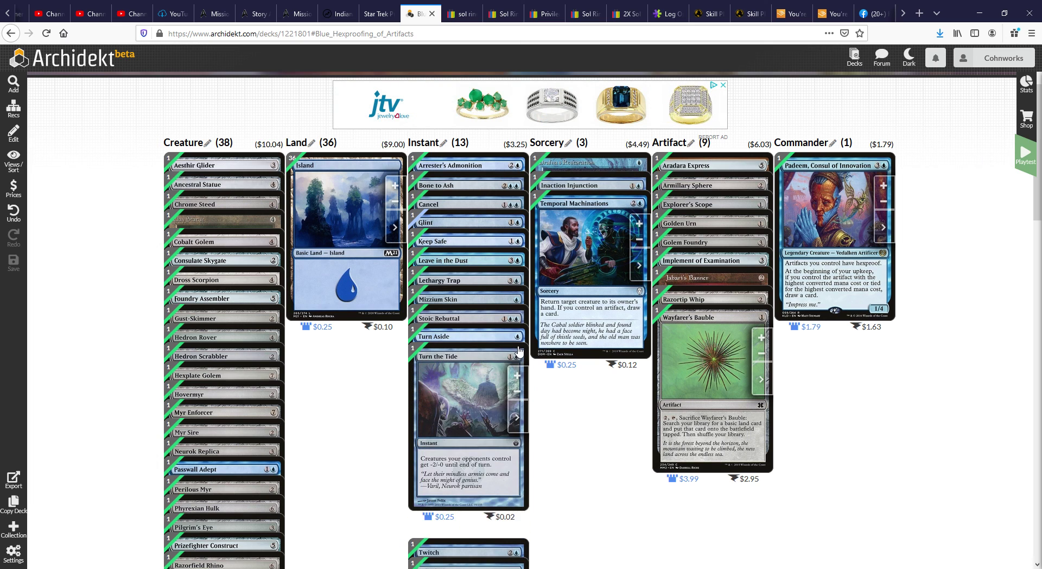